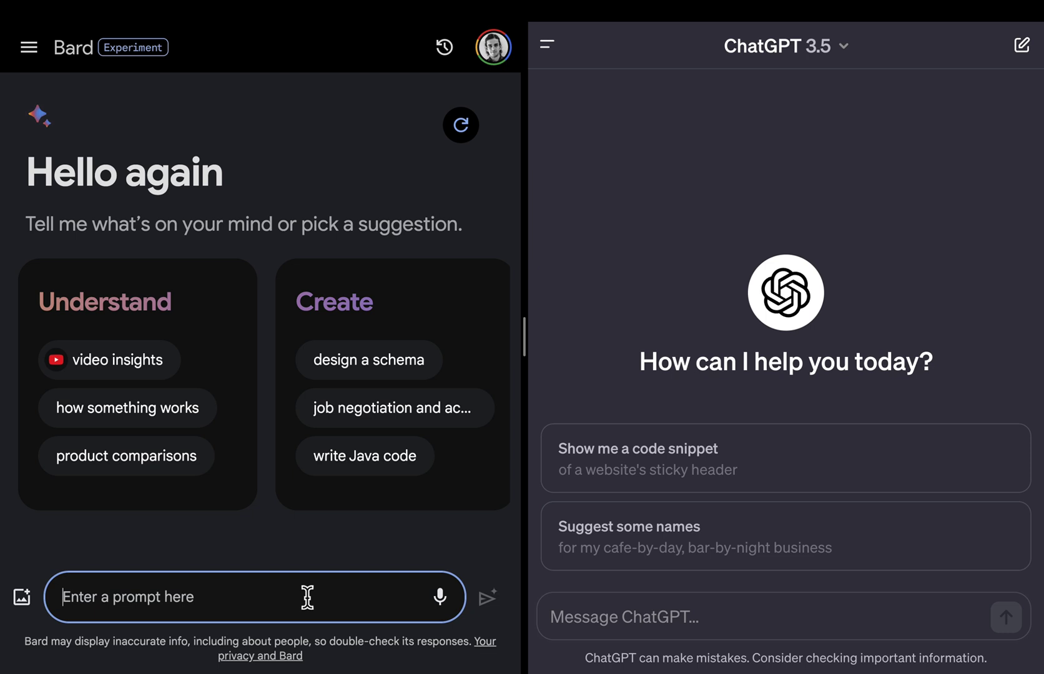
# - Ask Bard and ChatGPT to 'generate a Python function to reverse a string' and compare their answers
pyautogui.write('generate a Python function to reverse a string')
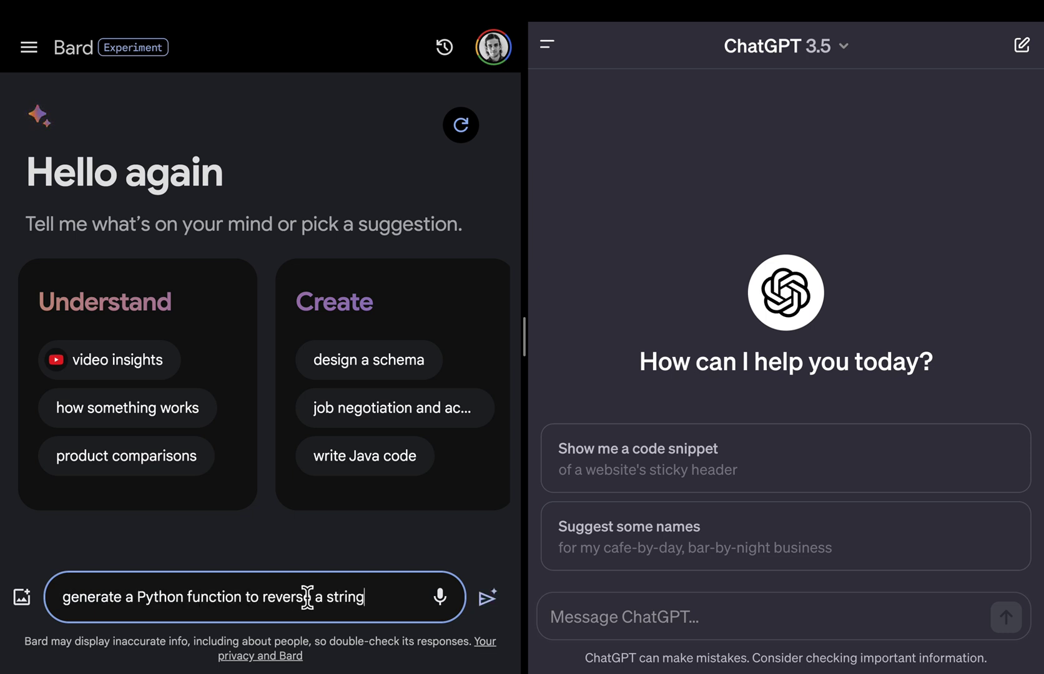
pyautogui.press('Return')
pyautogui.click(614, 621)
pyautogui.write('generate a Py')
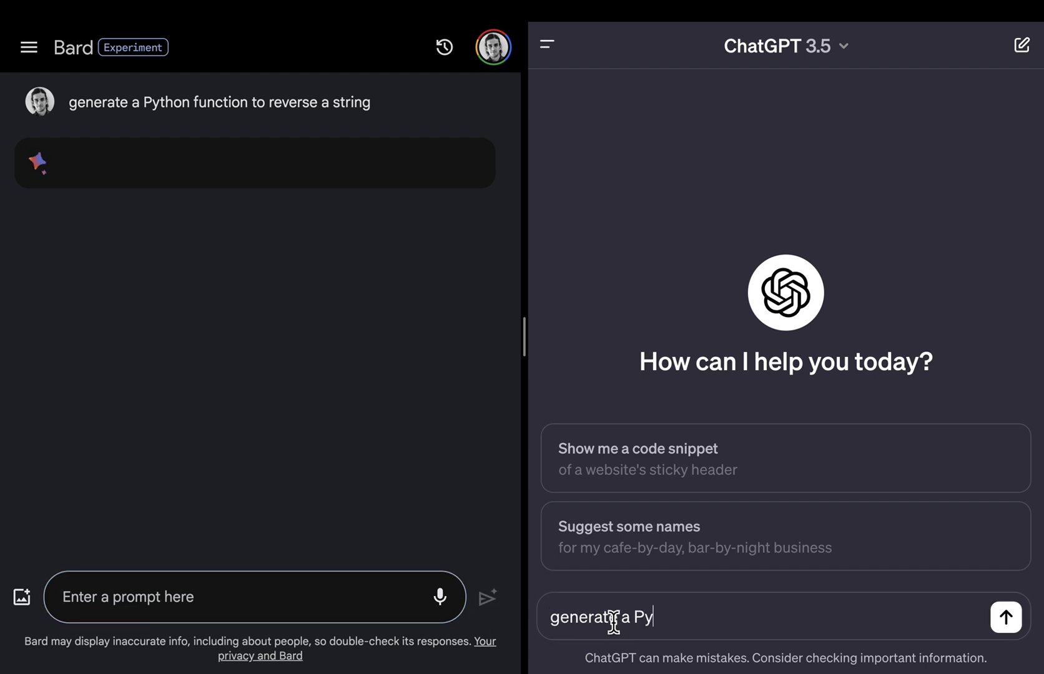
pyautogui.write('thon function to reverse a string')
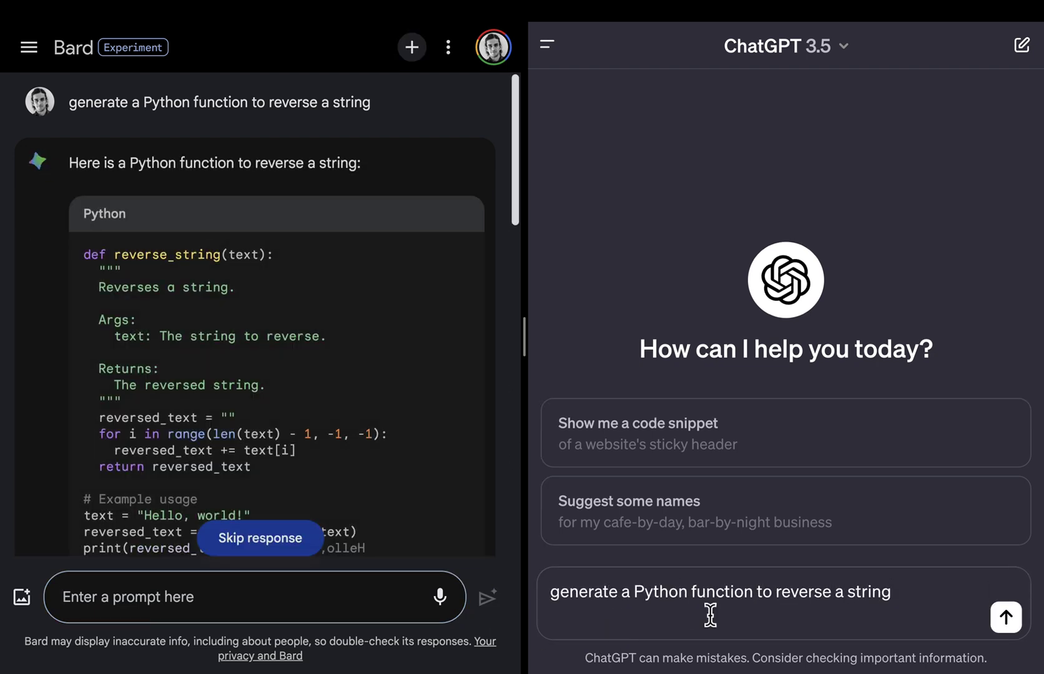
pyautogui.click(1006, 617)
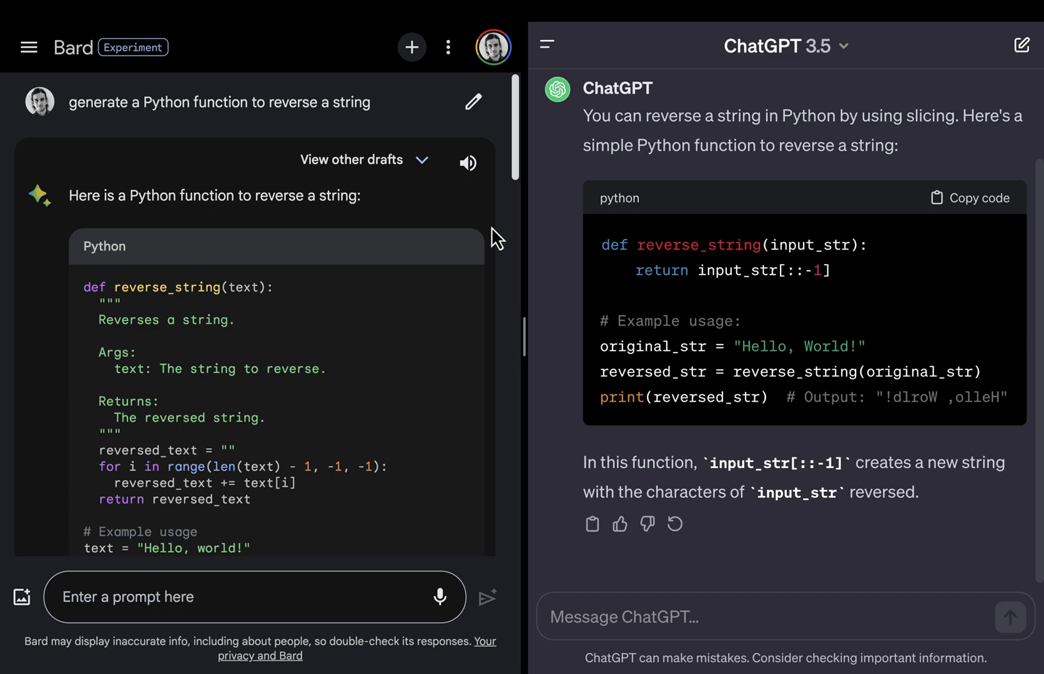
pyautogui.scroll(-10, 472, 303)
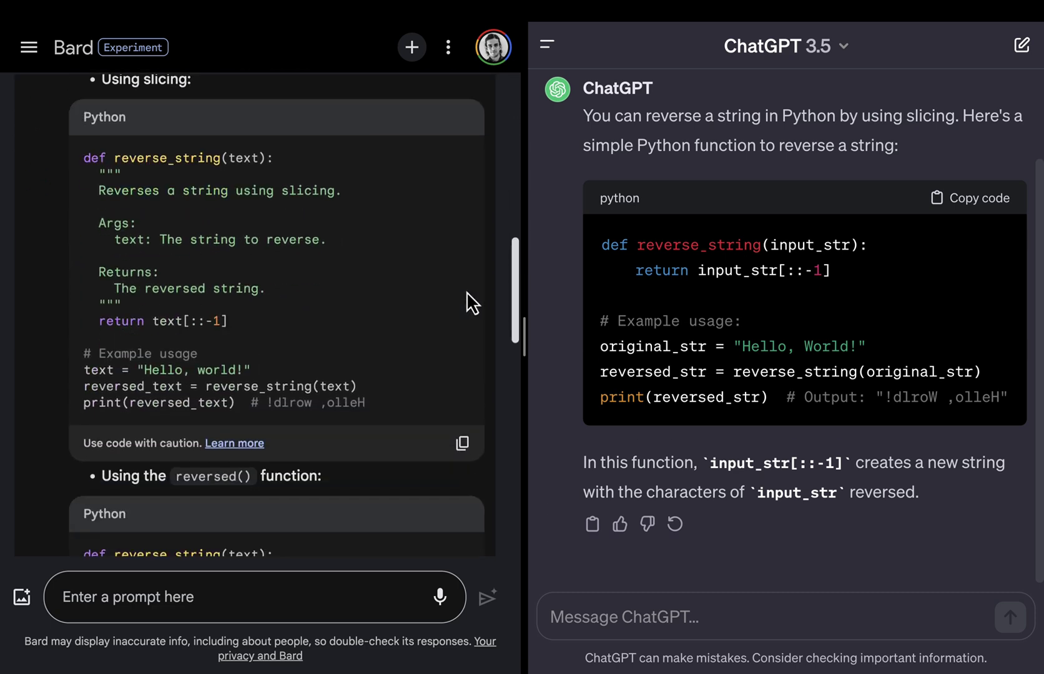
pyautogui.scroll(-10, 472, 303)
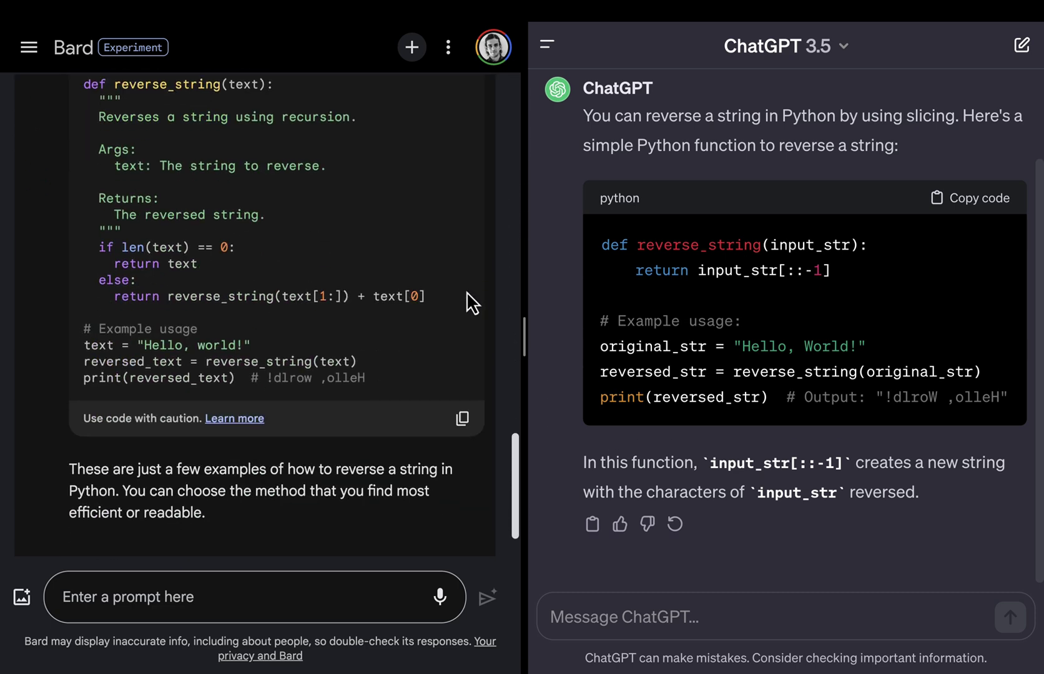
pyautogui.scroll(2, 756, 333)
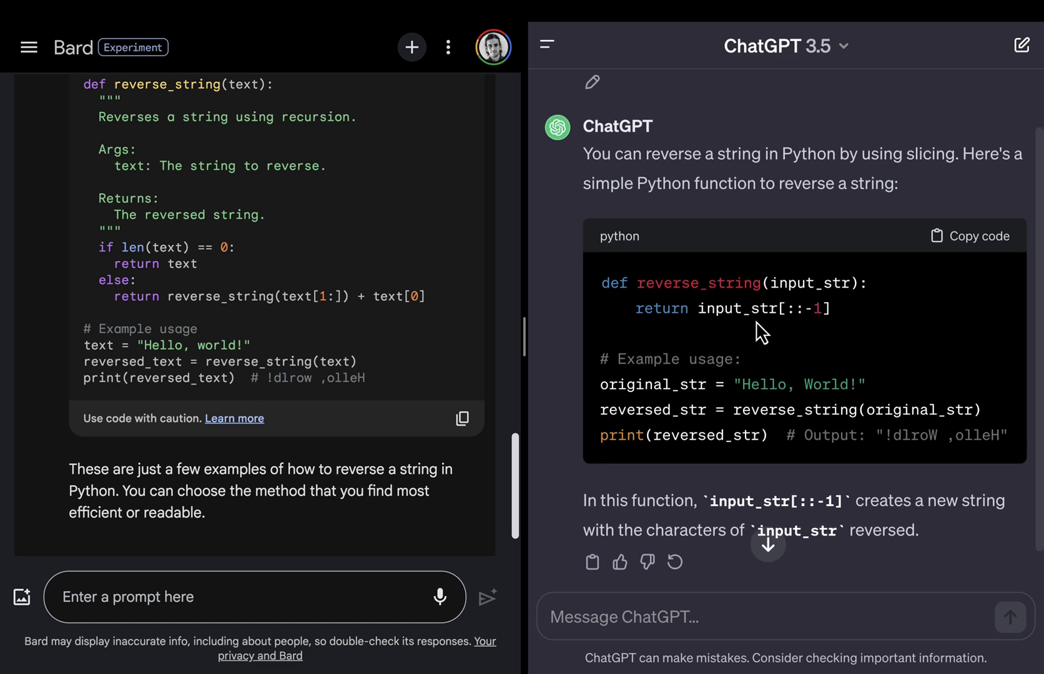
pyautogui.scroll(-1, 758, 333)
pyautogui.scroll(-1, 761, 334)
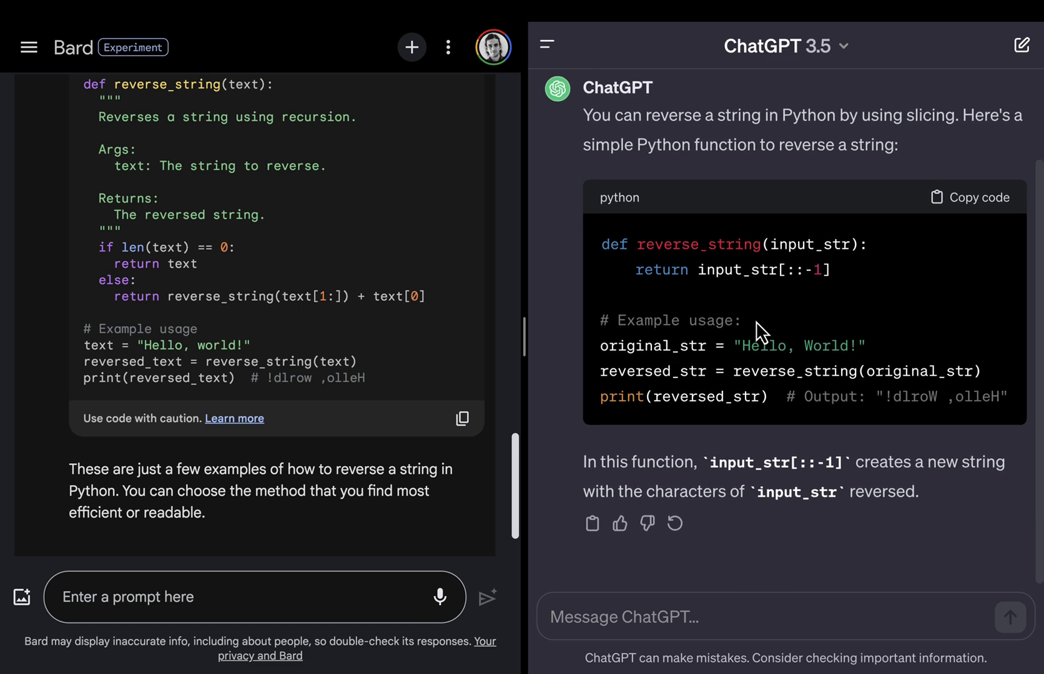
pyautogui.scroll(15, 402, 290)
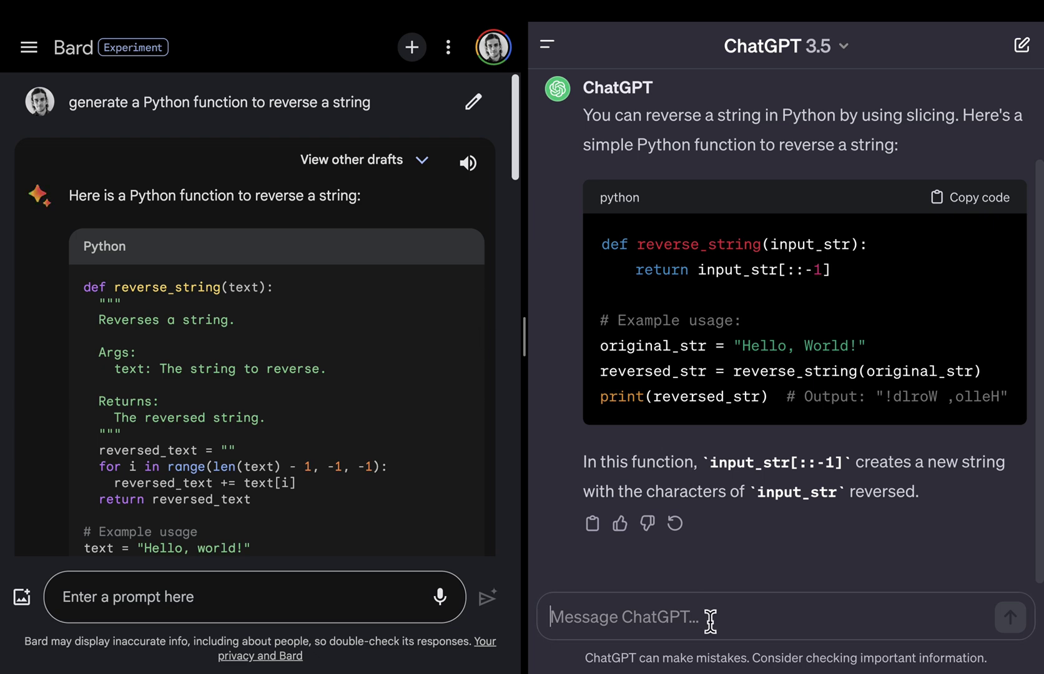
# - Ask ChatGPT 'any other ways?' to get more string-reversal methods
pyautogui.write('any other ways?')
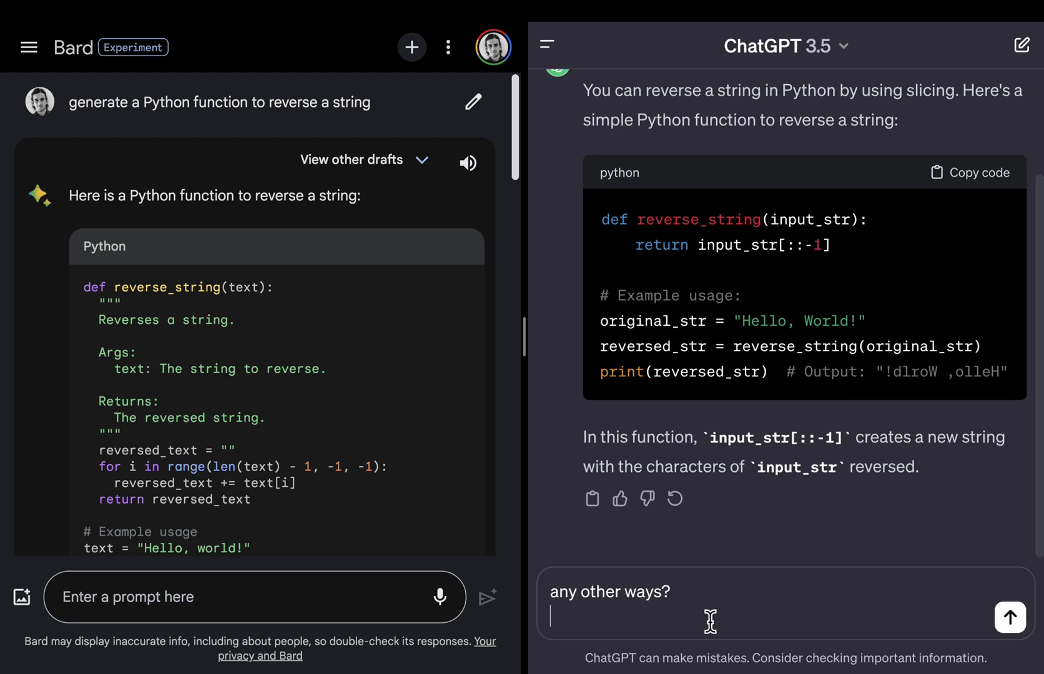
pyautogui.click(1011, 618)
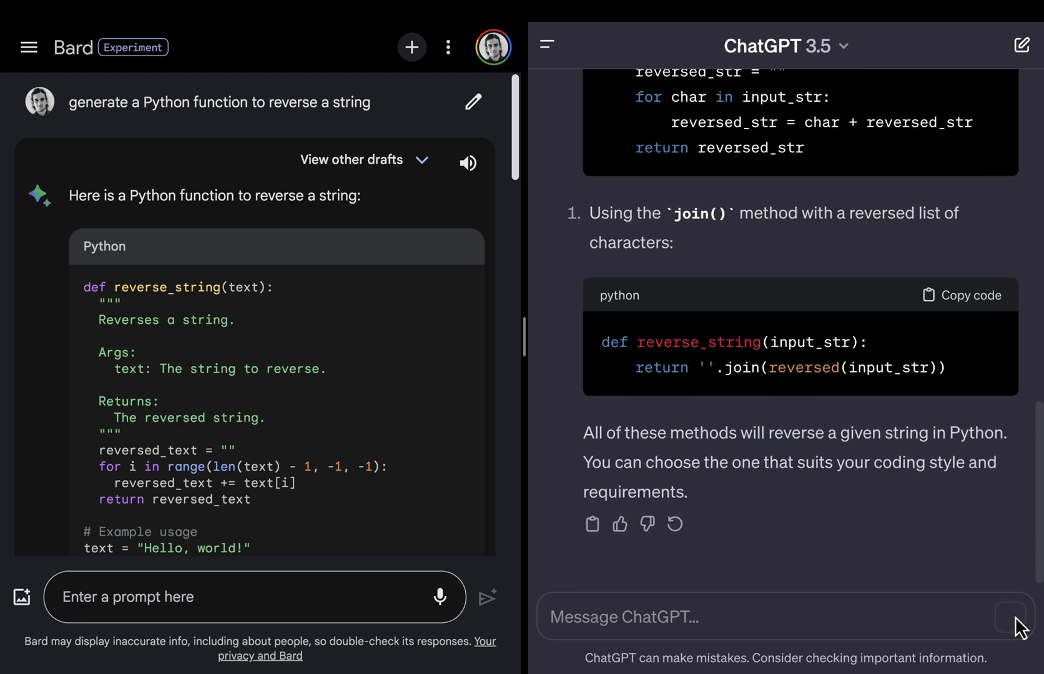
pyautogui.scroll(3, 1006, 526)
pyautogui.scroll(-3, 1005, 518)
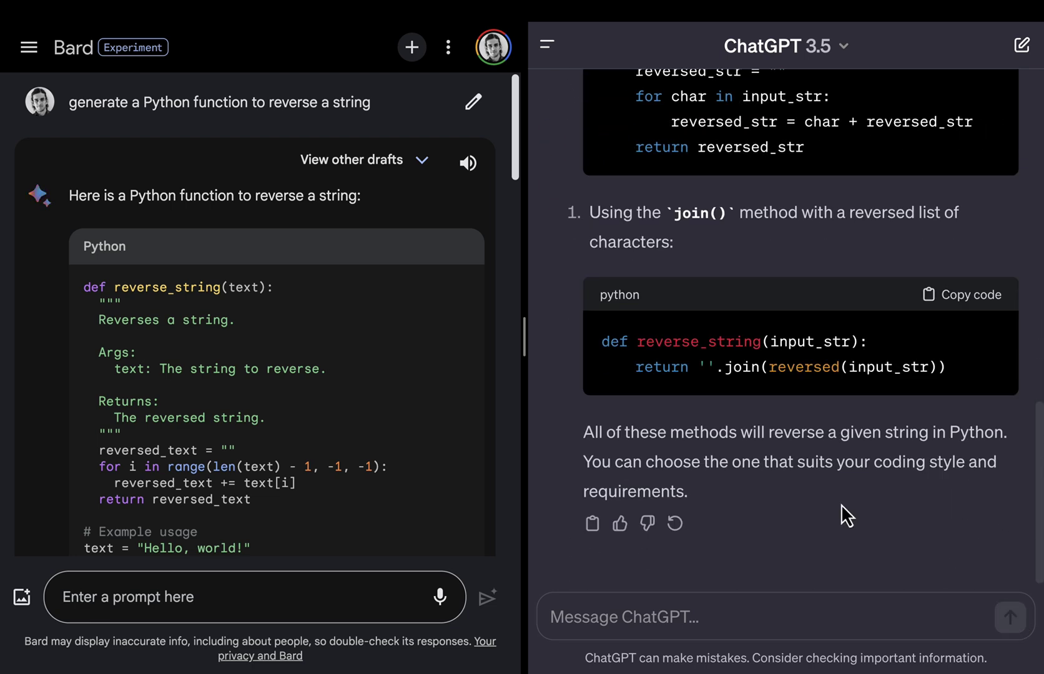
# - Ask both ChatGPT and Bard 'which one runs faster?' and read their comparisons
pyautogui.write('which one runs faster?')
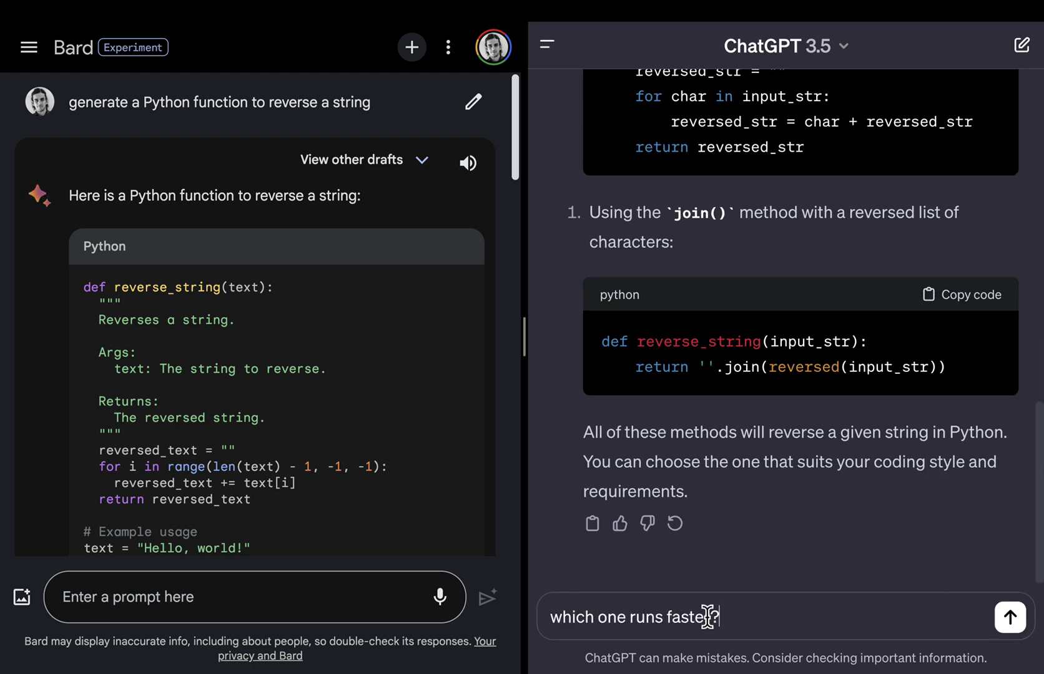
pyautogui.click(1010, 616)
pyautogui.click(275, 597)
pyautogui.write('which one r')
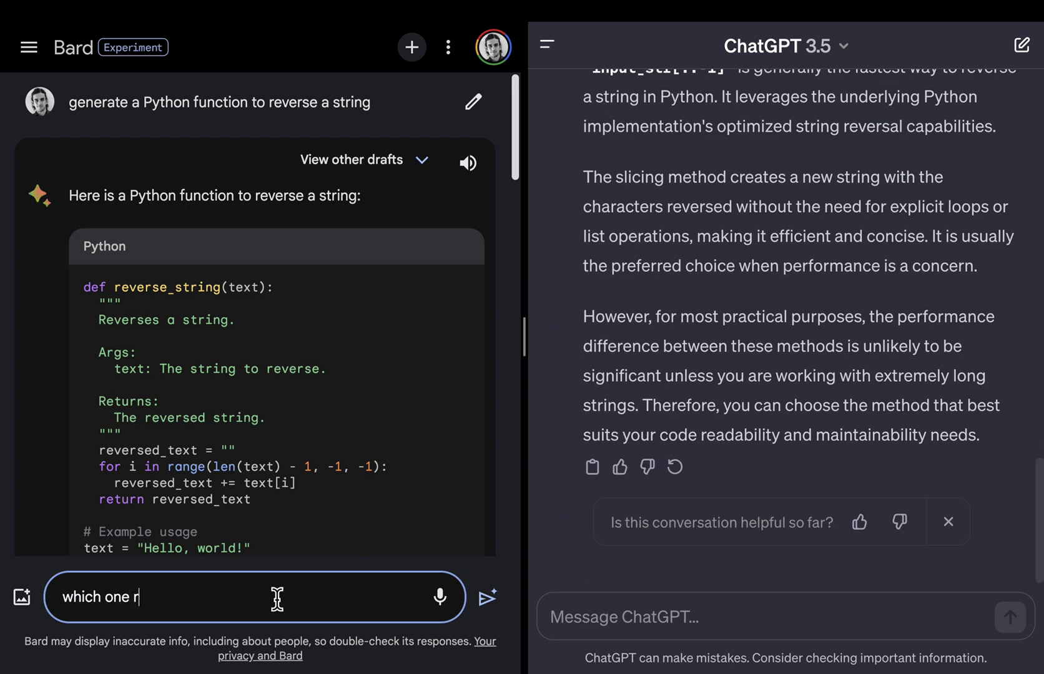
pyautogui.write('uns faster?')
pyautogui.click(488, 599)
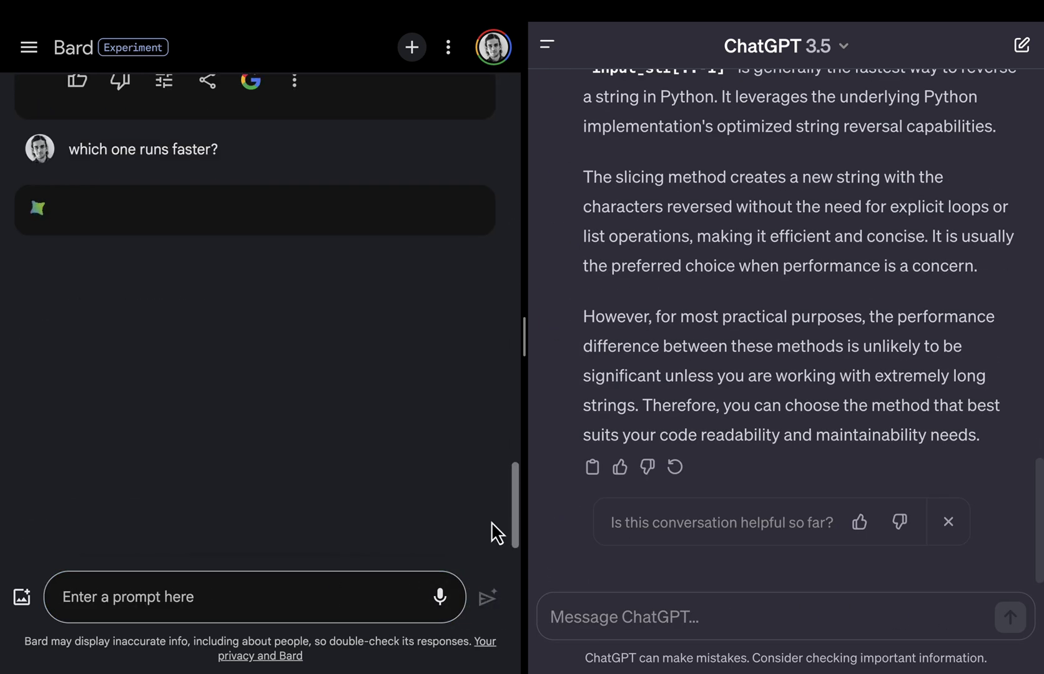
pyautogui.scroll(4, 646, 383)
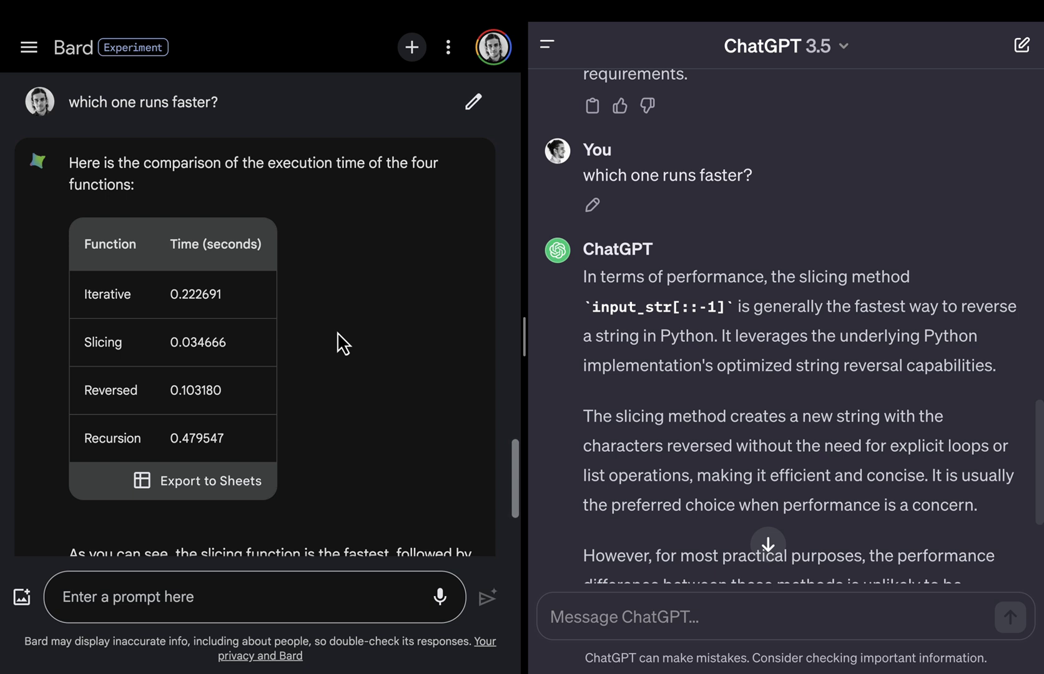
pyautogui.scroll(-1, 342, 343)
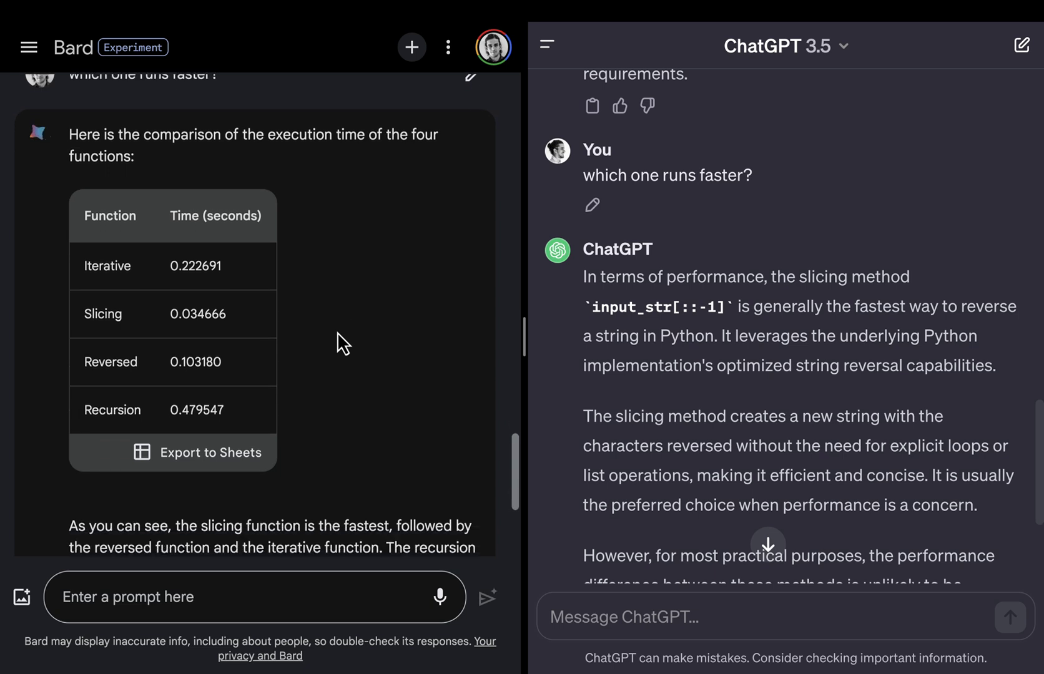
pyautogui.scroll(-5, 343, 343)
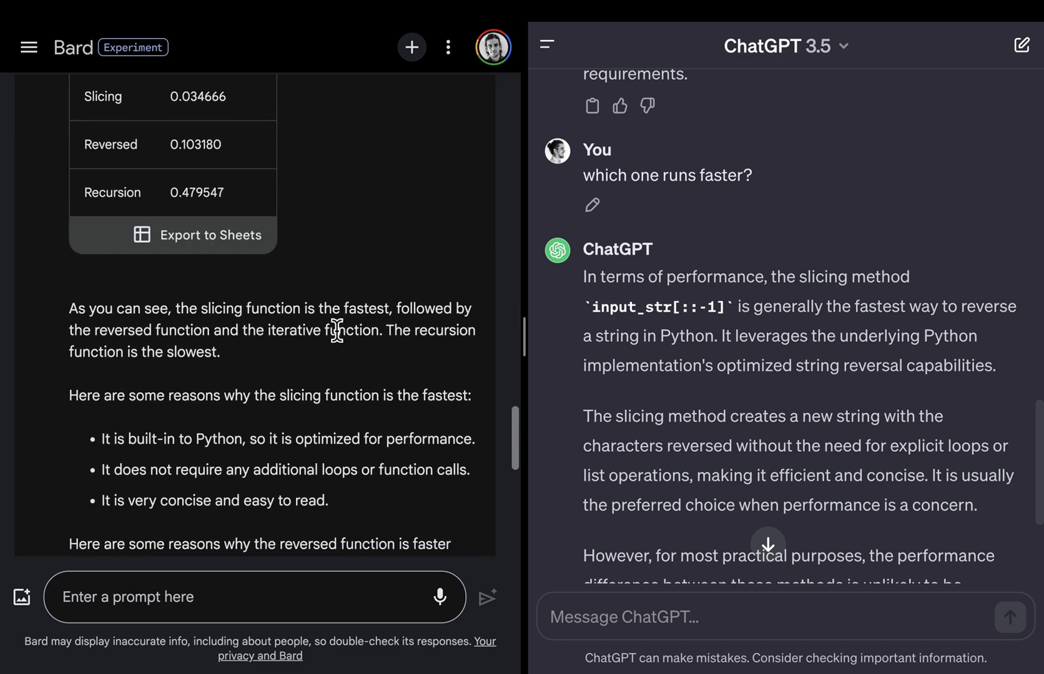
pyautogui.scroll(-2, 337, 332)
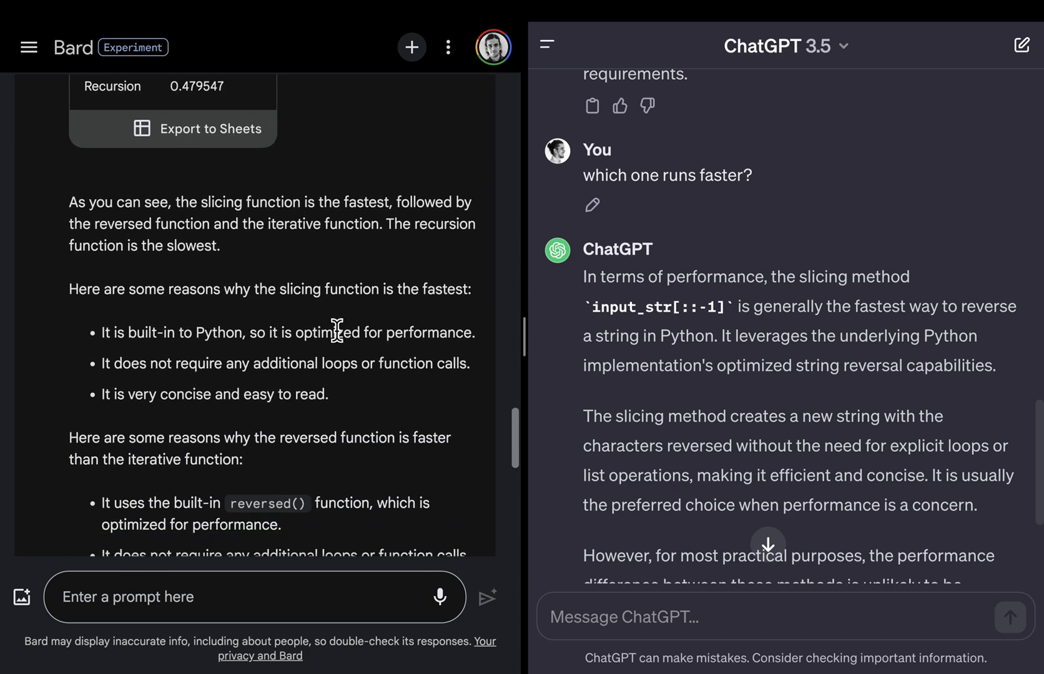
pyautogui.scroll(-4, 516, 447)
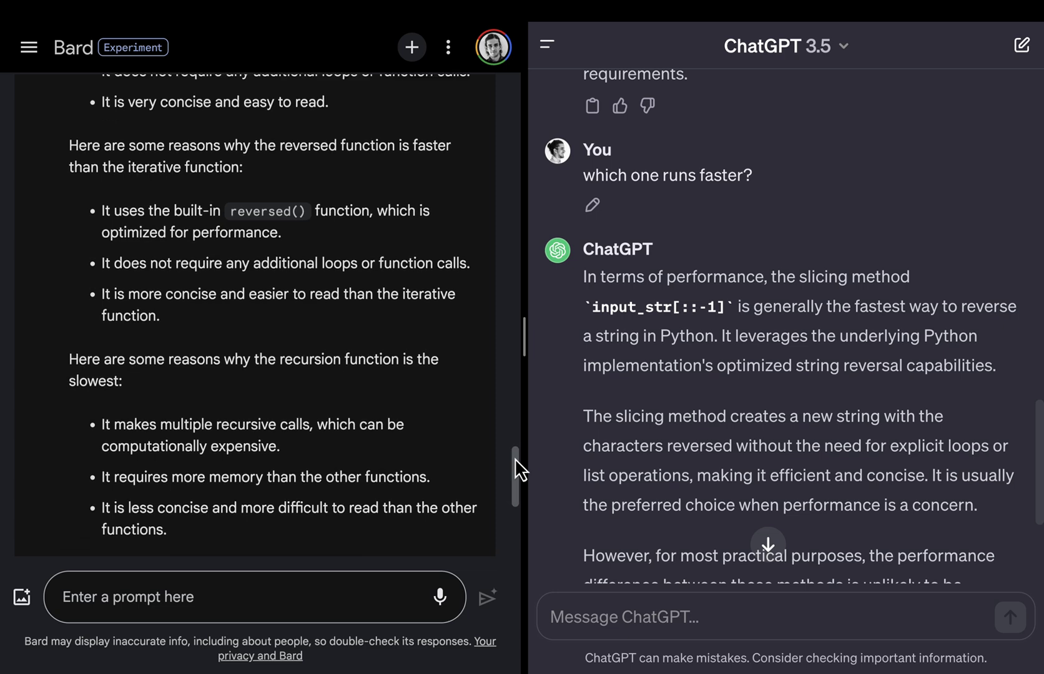
# - Ask Bard and ChatGPT to write unit tests for the slicing string-reversal method
pyautogui.scroll(-6, 514, 466)
pyautogui.click(292, 597)
pyautogui.write('create unit tests for the func')
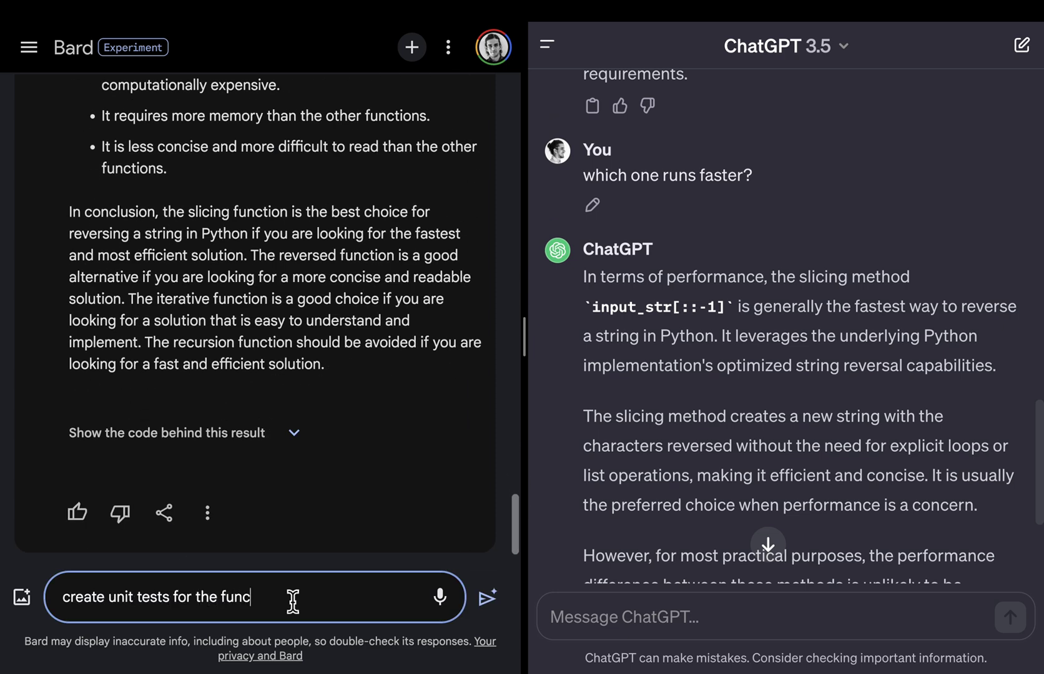
pyautogui.write('ing method')
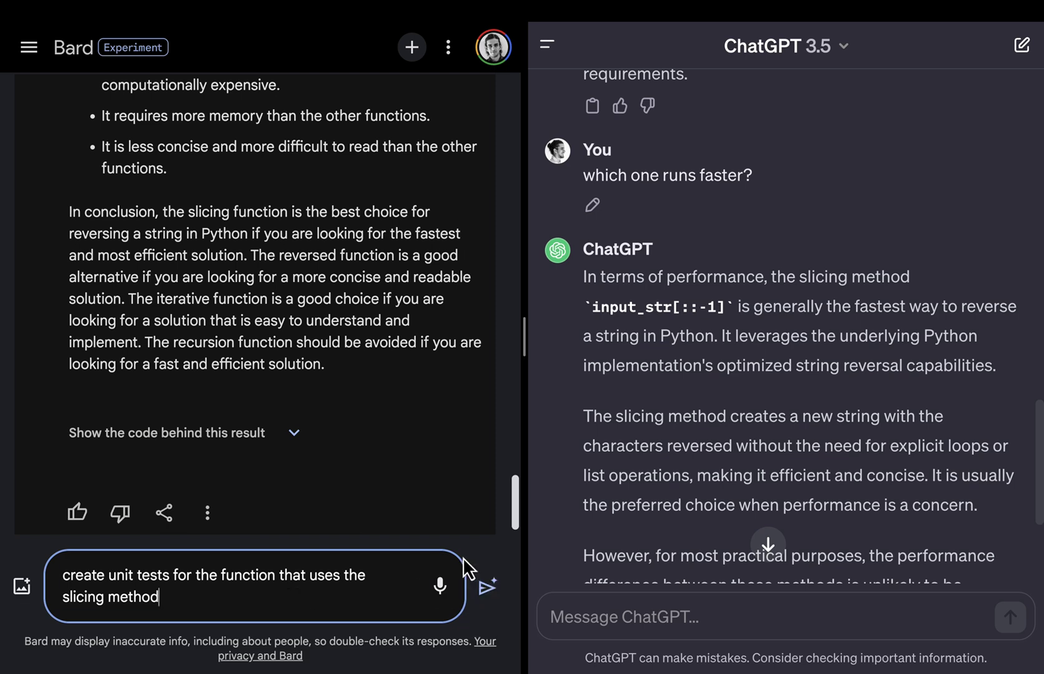
pyautogui.click(487, 597)
pyautogui.click(627, 615)
pyautogui.write('create unit tests for the function that uses the slicing method')
pyautogui.click(1011, 617)
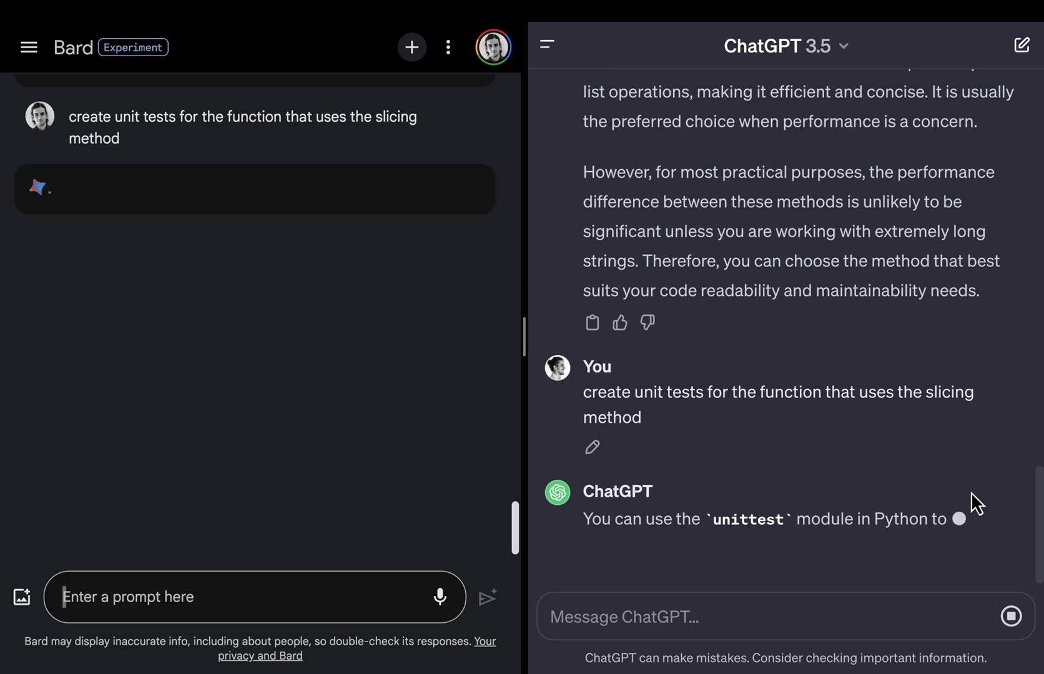
# - Review both unittest suites, then start a fresh Bard chat
pyautogui.scroll(-5, 970, 492)
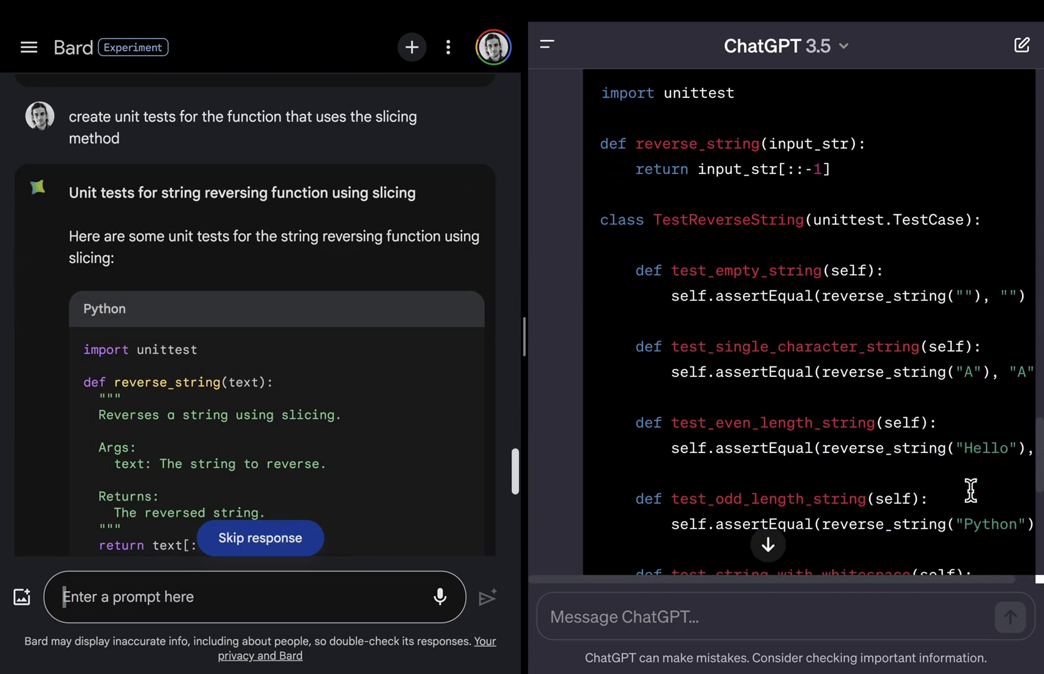
pyautogui.hscroll(2, 974, 499)
pyautogui.hscroll(1, 974, 501)
pyautogui.scroll(-2, 974, 501)
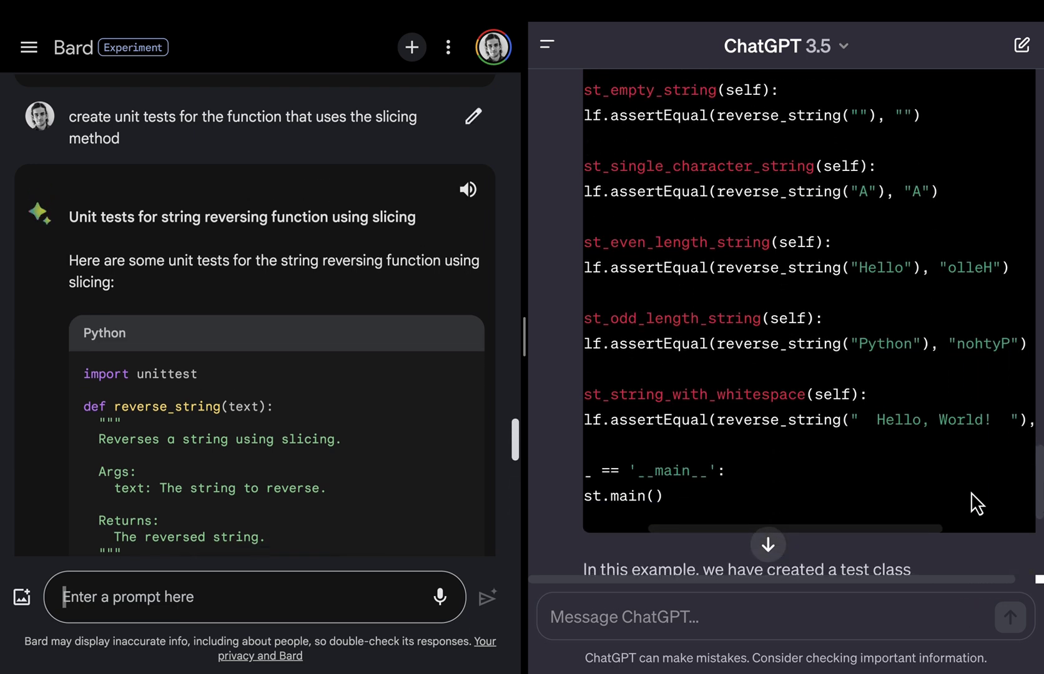
pyautogui.scroll(-4, 430, 437)
pyautogui.scroll(-4, 410, 457)
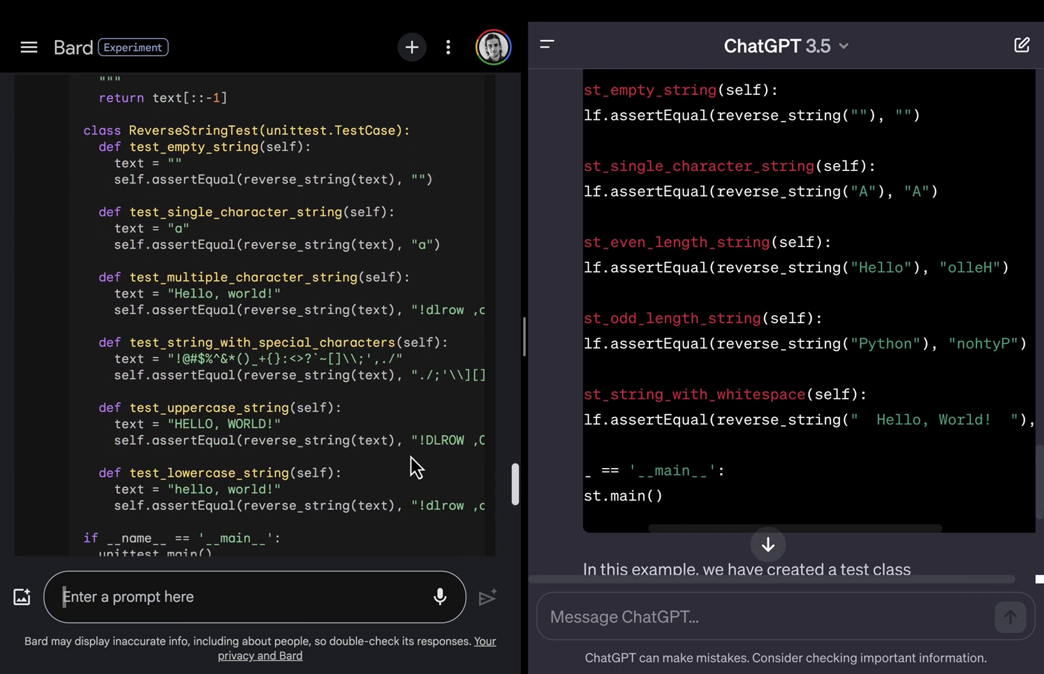
pyautogui.scroll(-1, 410, 459)
pyautogui.hscroll(1, 410, 459)
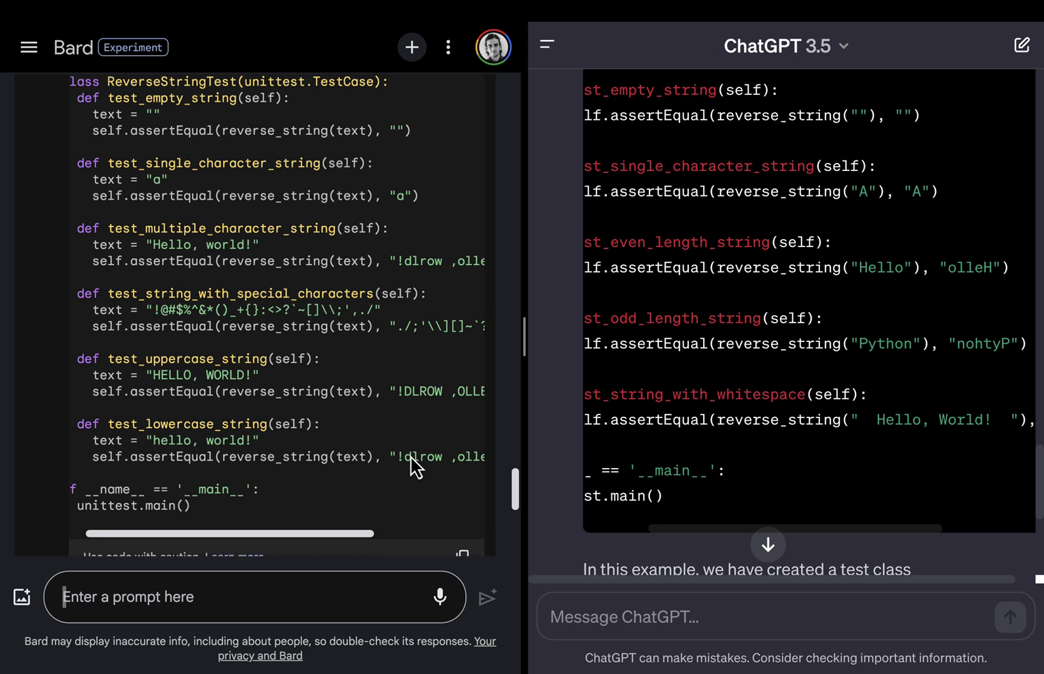
pyautogui.scroll(-7, 410, 456)
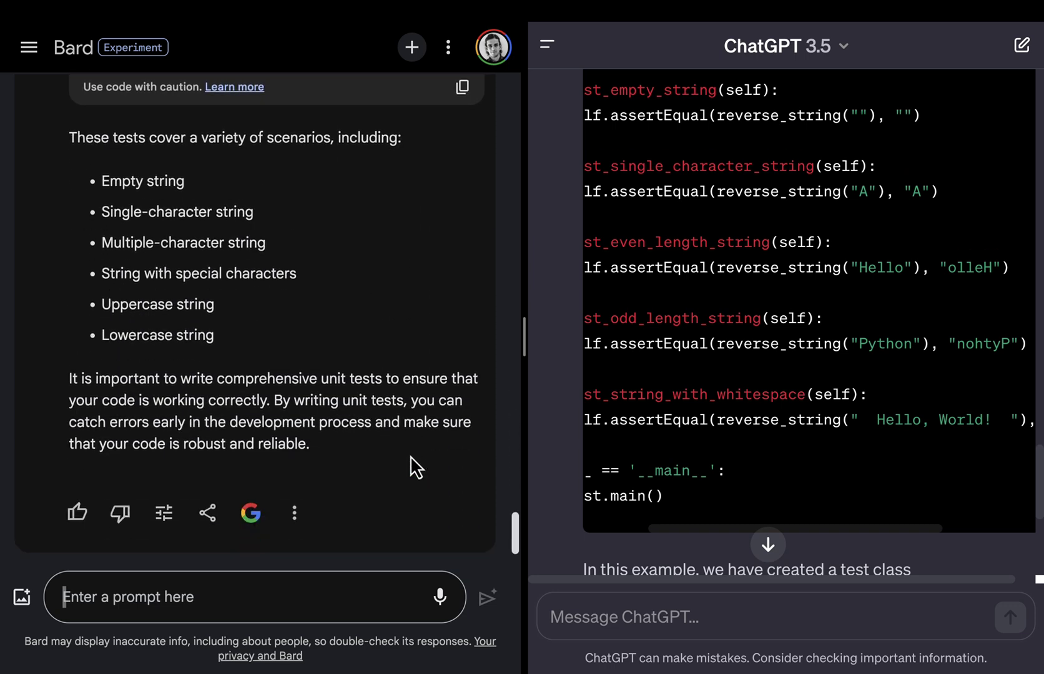
pyautogui.hscroll(-2, 768, 443)
pyautogui.scroll(-5, 768, 443)
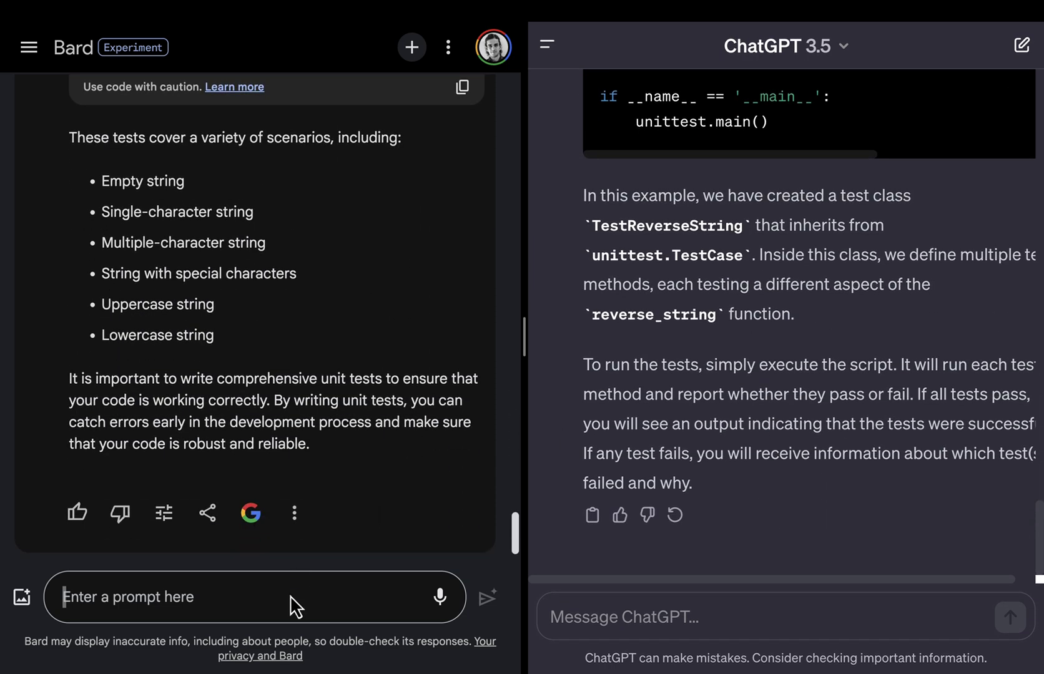
pyautogui.click(412, 47)
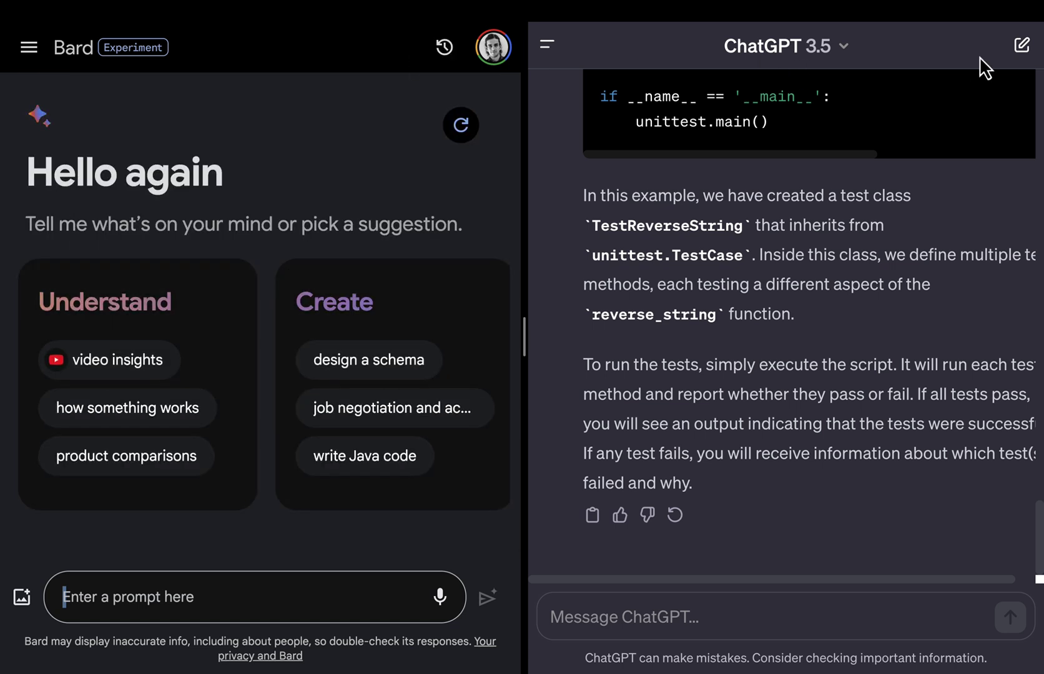
# - Start a new ChatGPT chat and ask both assistants 'tell me about AGI'
pyautogui.click(1023, 46)
pyautogui.click(169, 599)
pyautogui.write('tell me about AI')
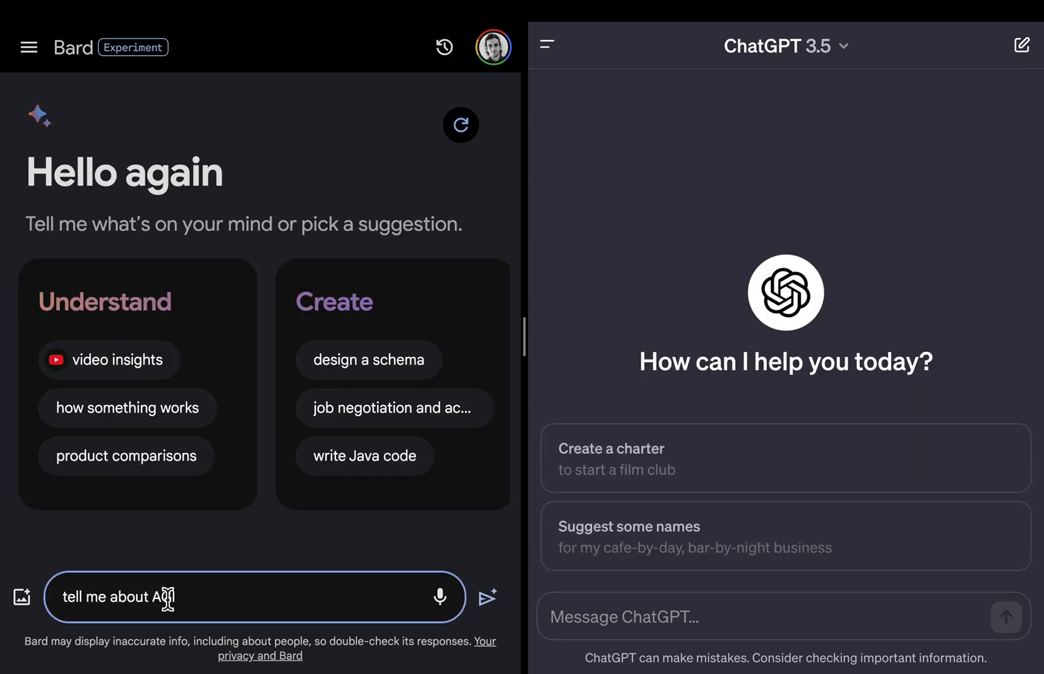
pyautogui.press('Return')
pyautogui.click(550, 621)
pyautogui.write('tel')
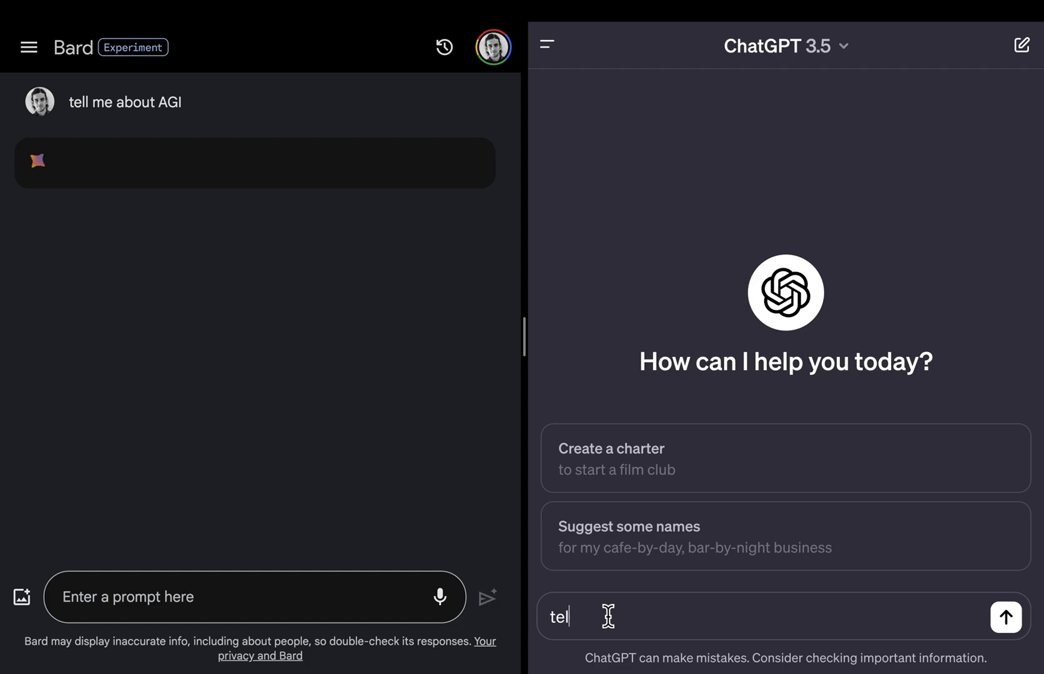
pyautogui.write('l me about AGI')
pyautogui.click(1006, 618)
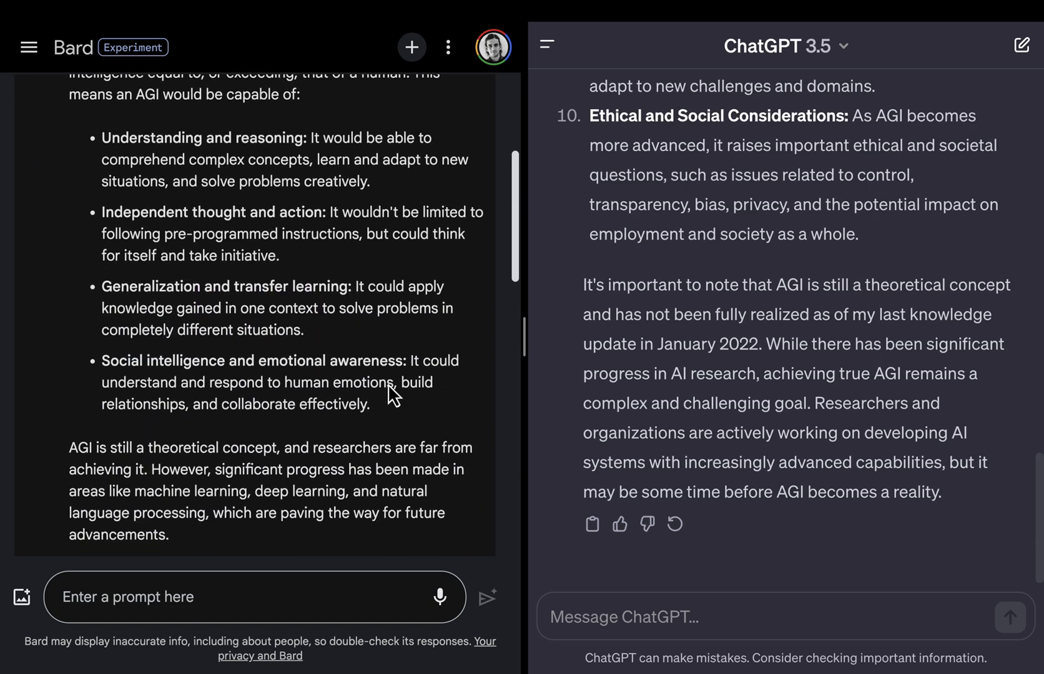
pyautogui.scroll(-3, 388, 386)
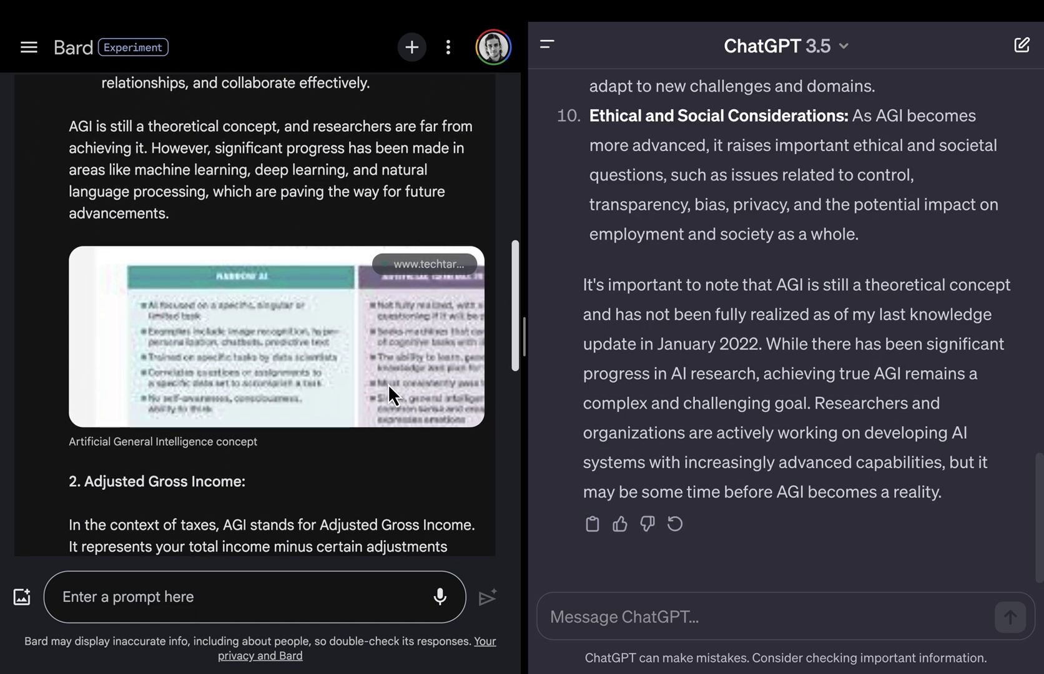
# - Check the TechTarget and IRS sources behind Bard's AGI images, returning to the answer each time
pyautogui.click(304, 345)
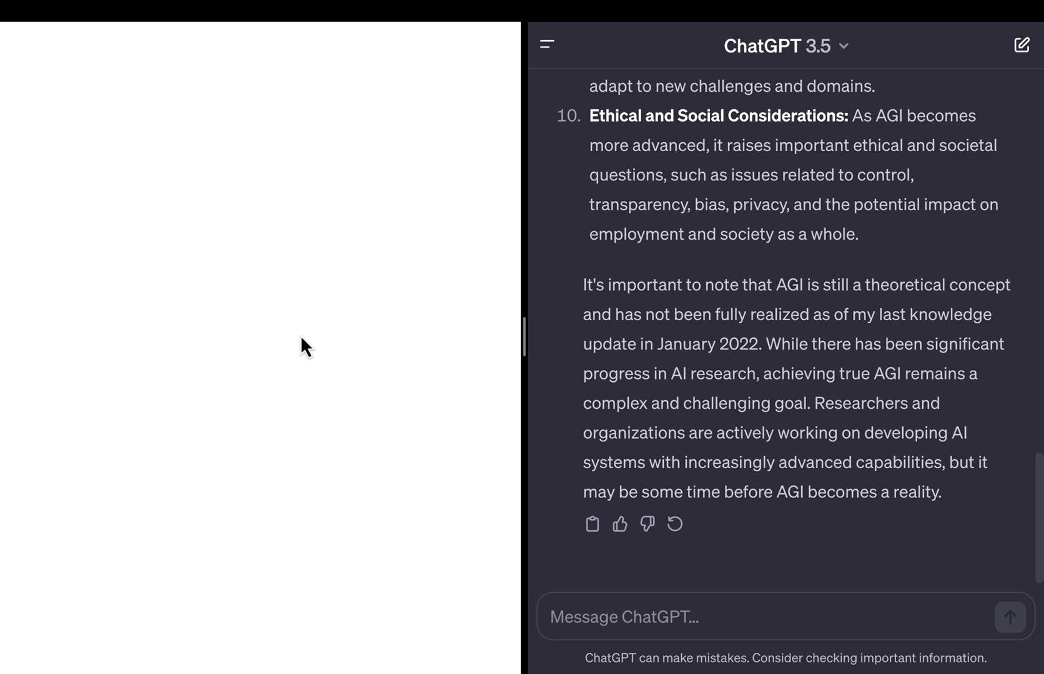
pyautogui.scroll(-3, 320, 409)
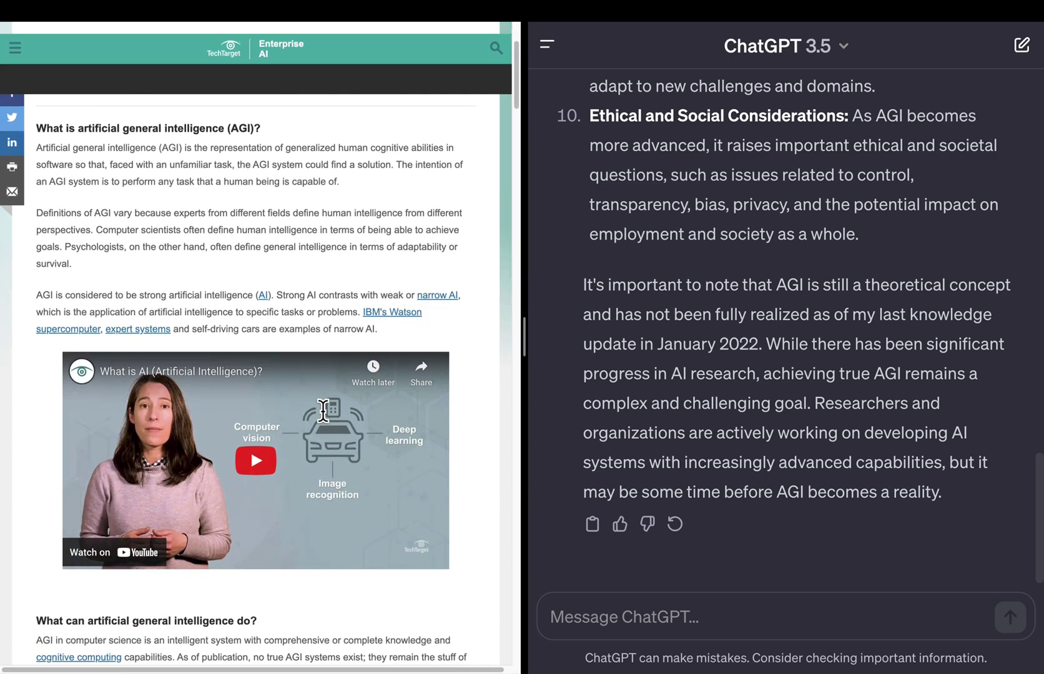
pyautogui.hotkey('alt', 'Left')
pyautogui.scroll(-7, 325, 422)
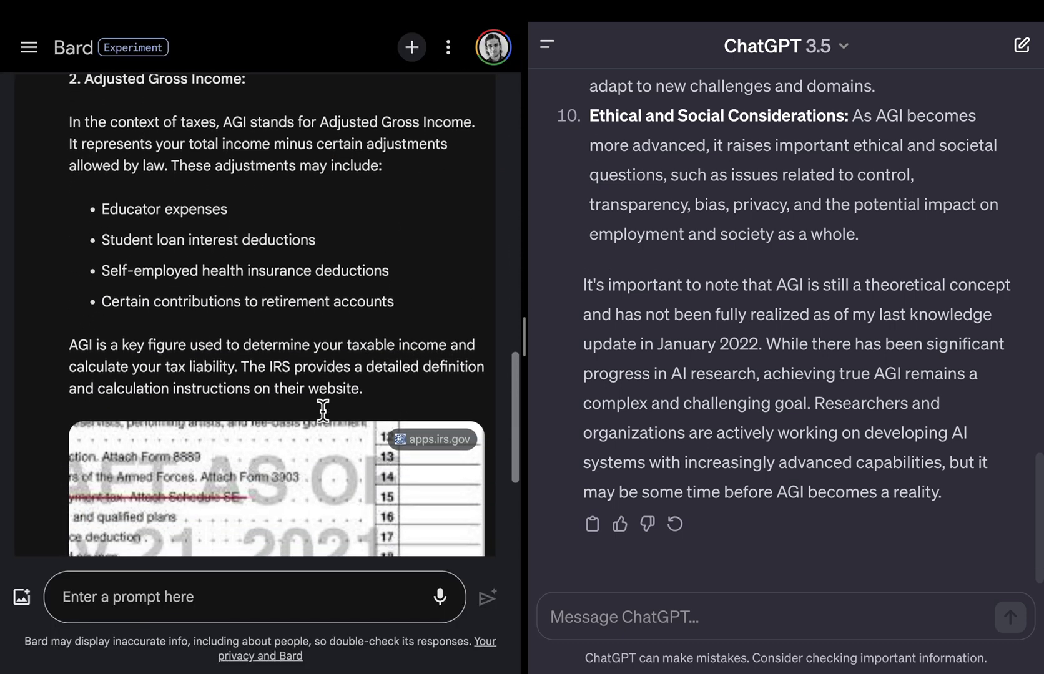
pyautogui.click(329, 377)
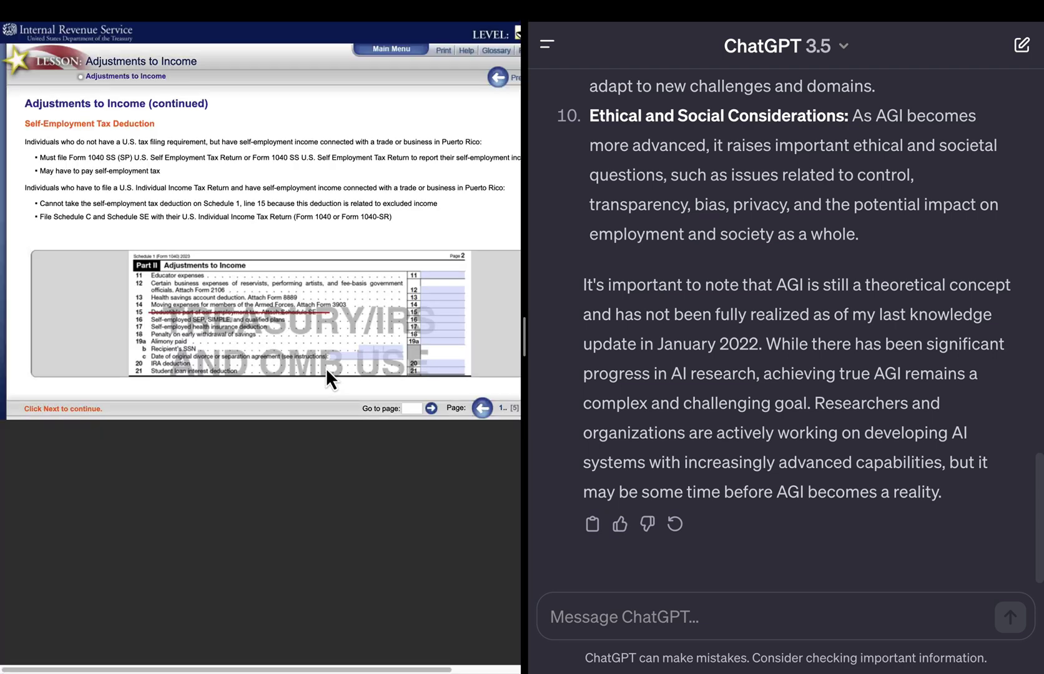
pyautogui.hotkey('alt', 'Left')
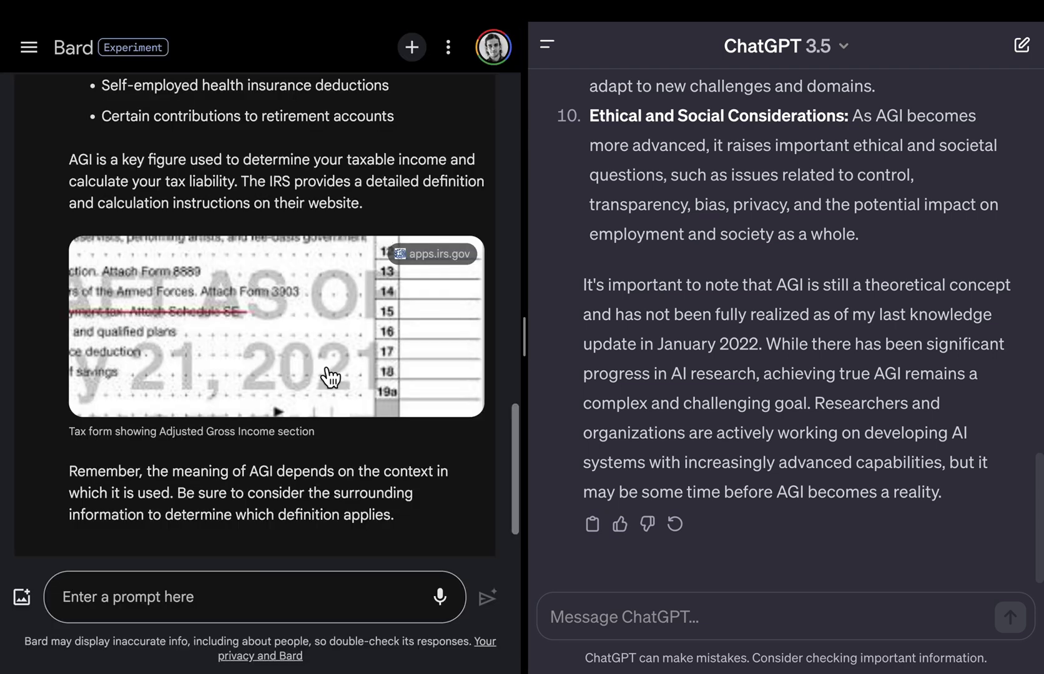
pyautogui.scroll(-1, 331, 371)
pyautogui.scroll(15, 714, 367)
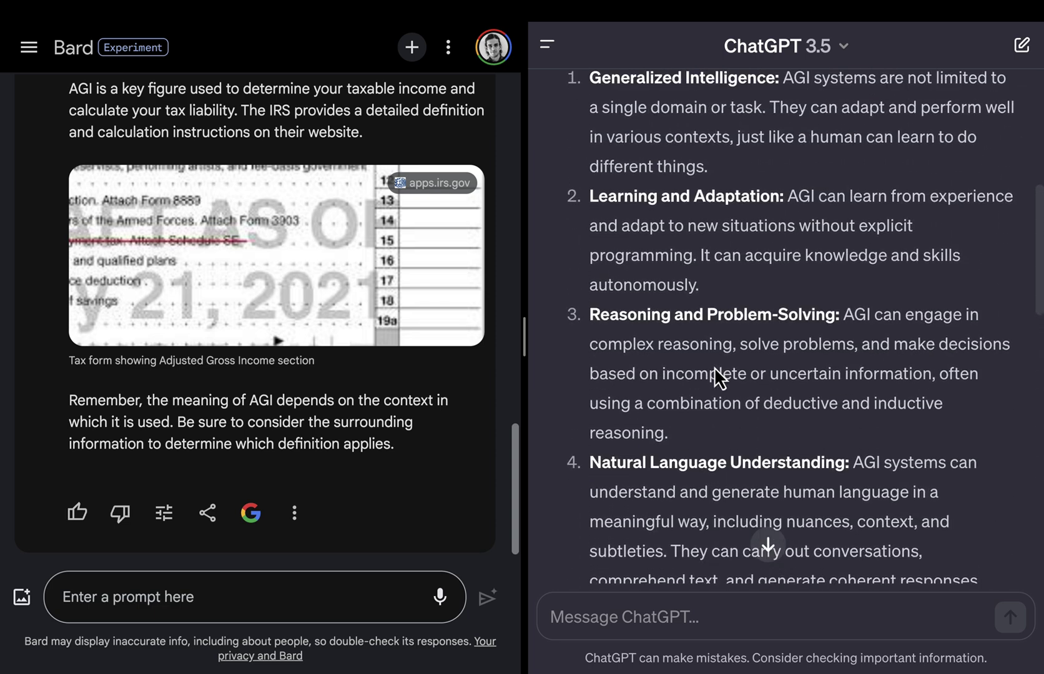
pyautogui.scroll(5, 715, 370)
pyautogui.scroll(-20, 715, 370)
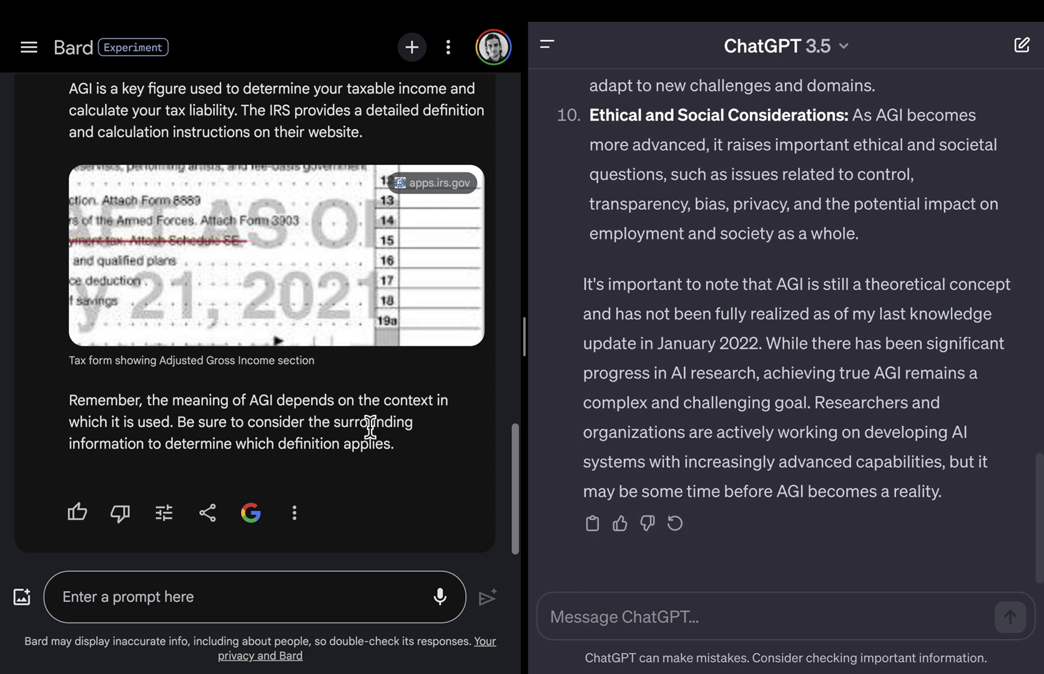
# - Ask Bard and ChatGPT 'what are some of the different machine learning techniques? Keep it short and concise'
pyautogui.click(261, 598)
pyautogui.write('what are some of the dif')
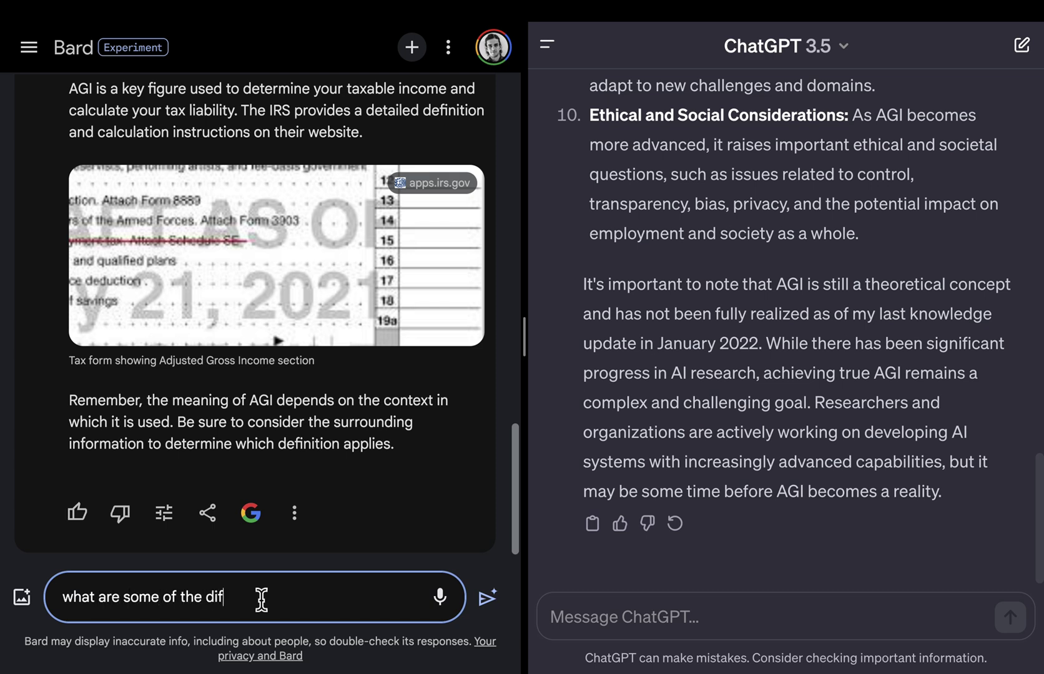
pyautogui.write('ferent machine learning techniques')
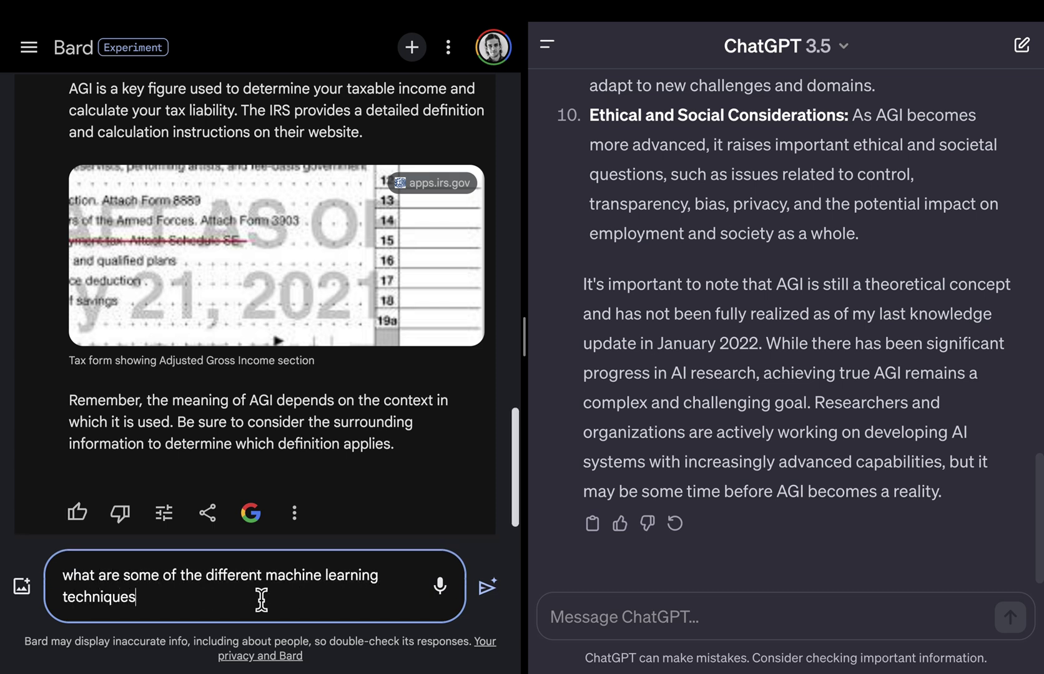
pyautogui.write('? Keep it short and concise')
pyautogui.hotkey('ctrl', 'a')
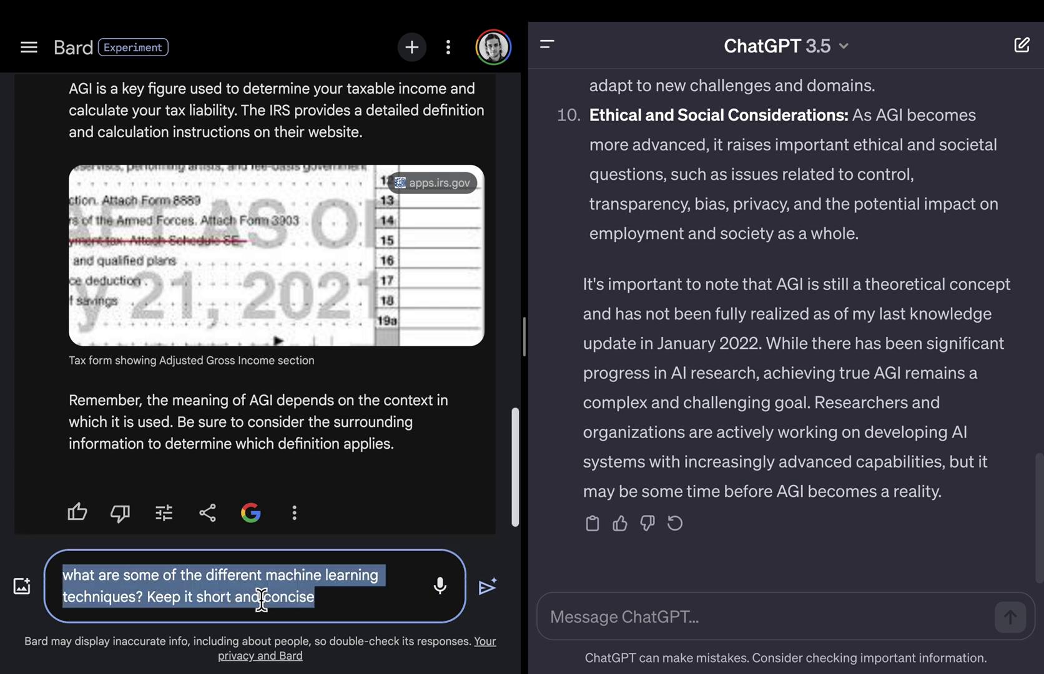
pyautogui.hotkey('ctrl', 'c')
pyautogui.press('Return')
pyautogui.click(550, 603)
pyautogui.hotkey('ctrl', 'v')
pyautogui.click(1011, 617)
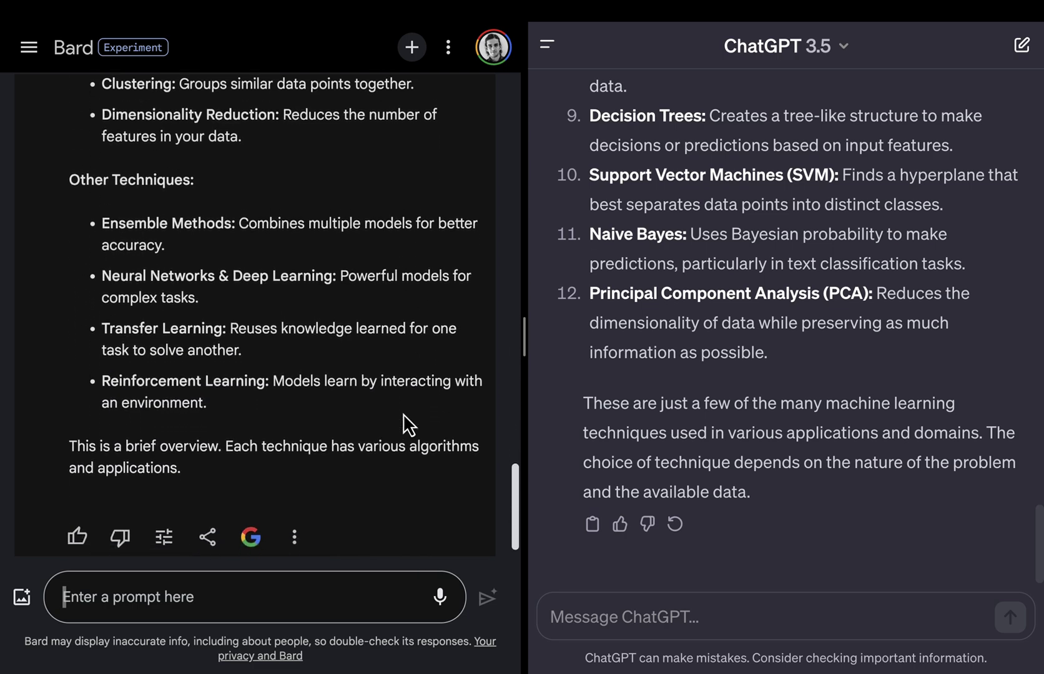
# - Compare the two machine-learning answers and start a fresh Bard chat
pyautogui.scroll(12, 832, 296)
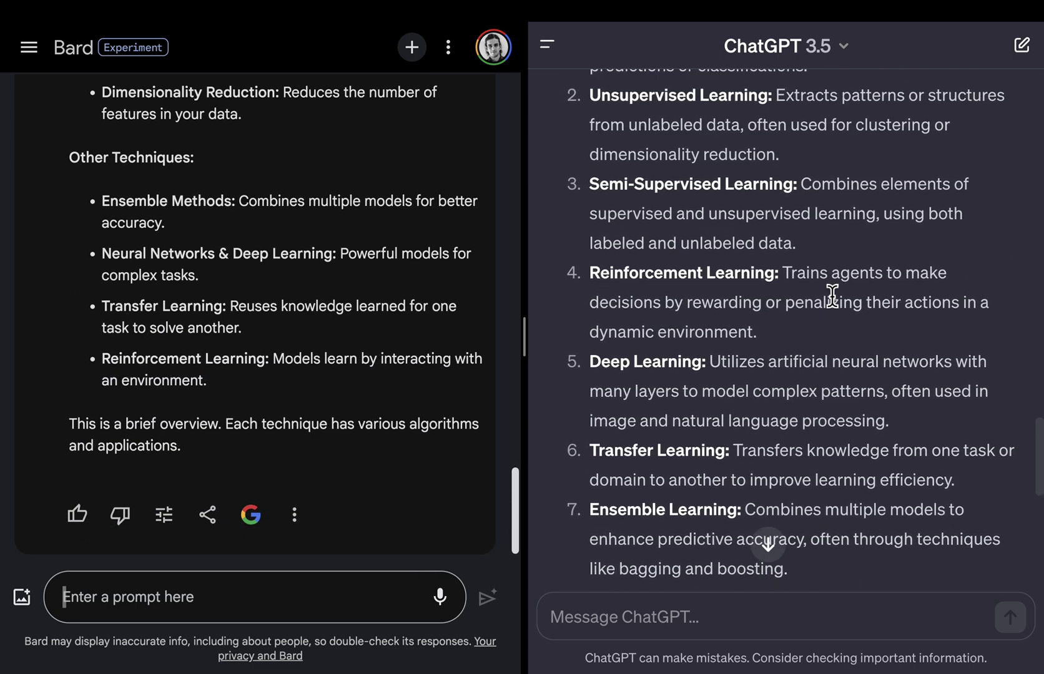
pyautogui.scroll(-12, 832, 298)
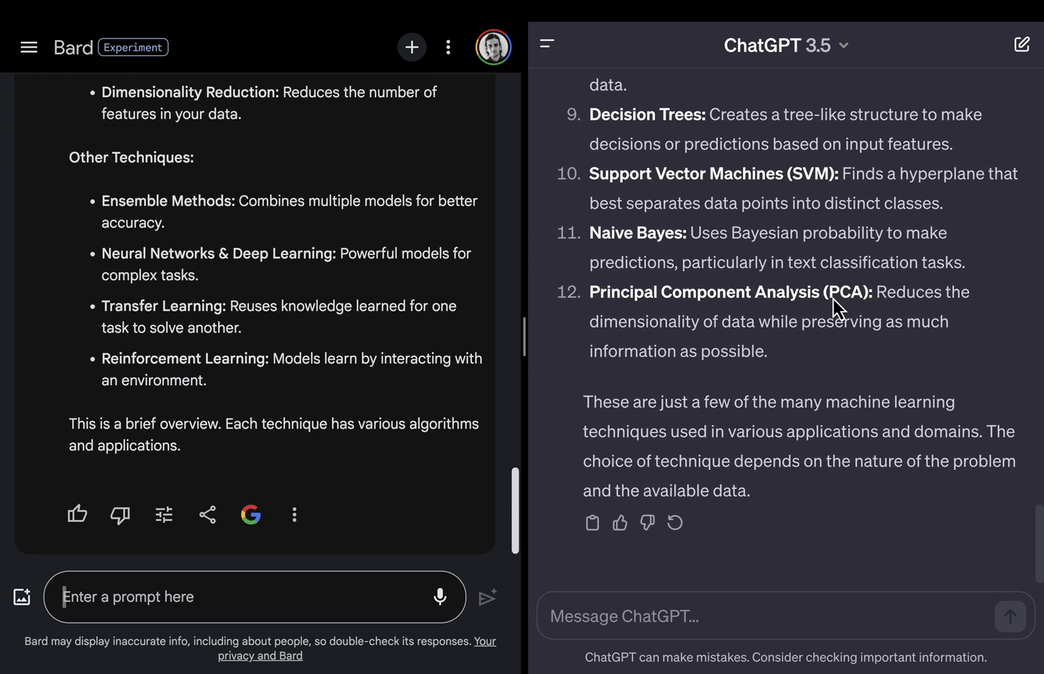
pyautogui.click(412, 46)
# - Start a new ChatGPT chat and ask both assistants 'how much is 56/6'
pyautogui.click(1022, 45)
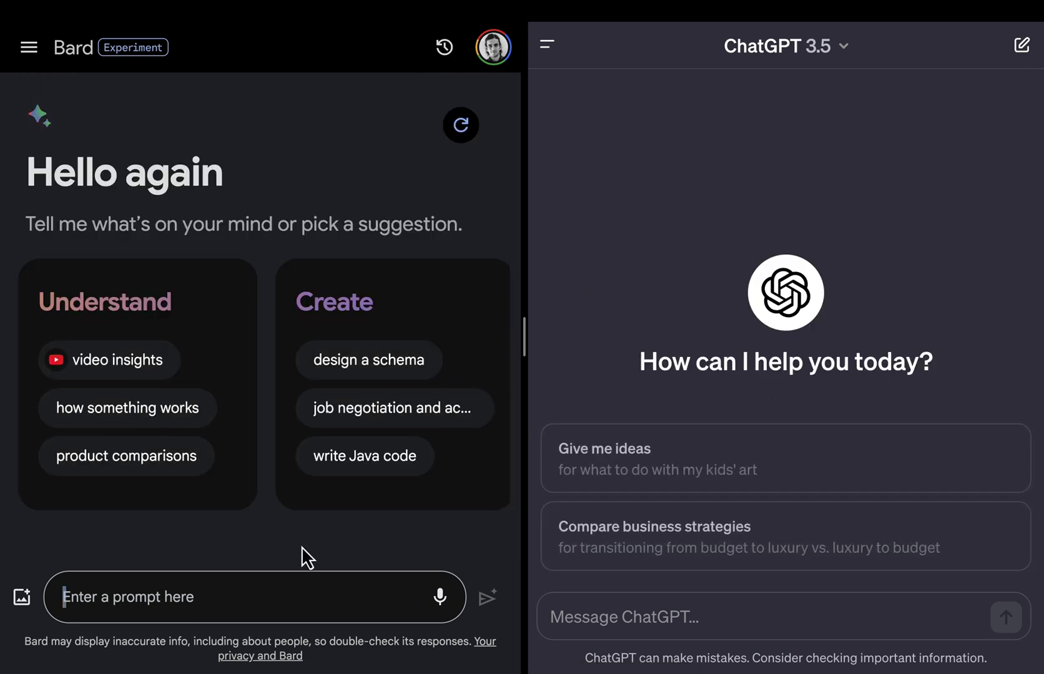
pyautogui.click(204, 597)
pyautogui.write('how much is 56/6')
pyautogui.press('Return')
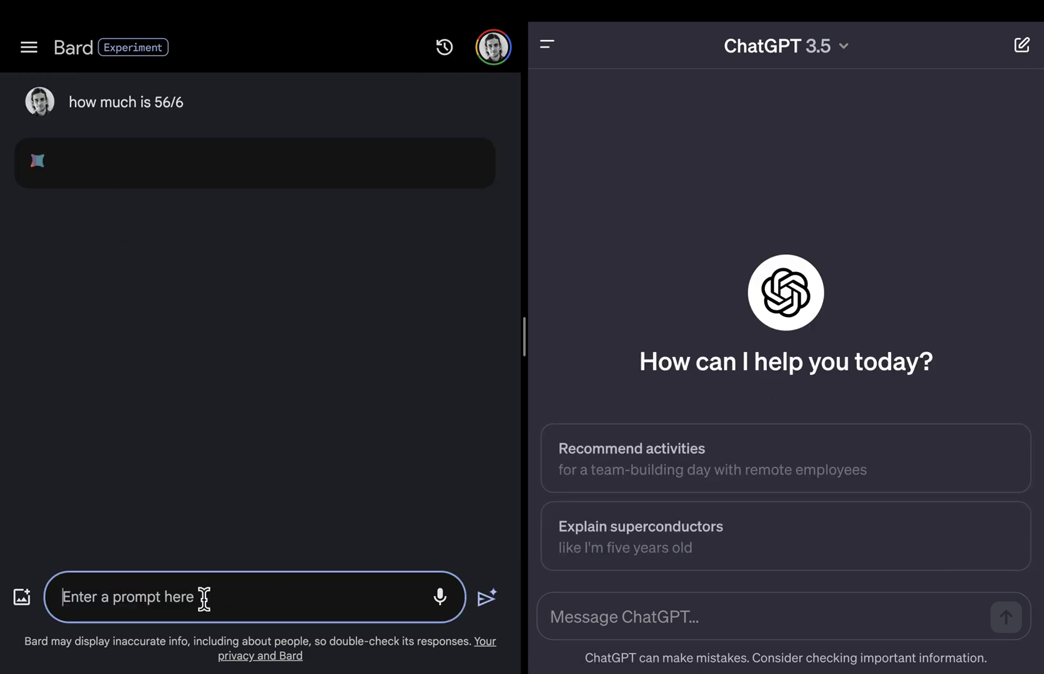
pyautogui.click(668, 618)
pyautogui.hotkey('ctrl', 'v')
pyautogui.click(1006, 617)
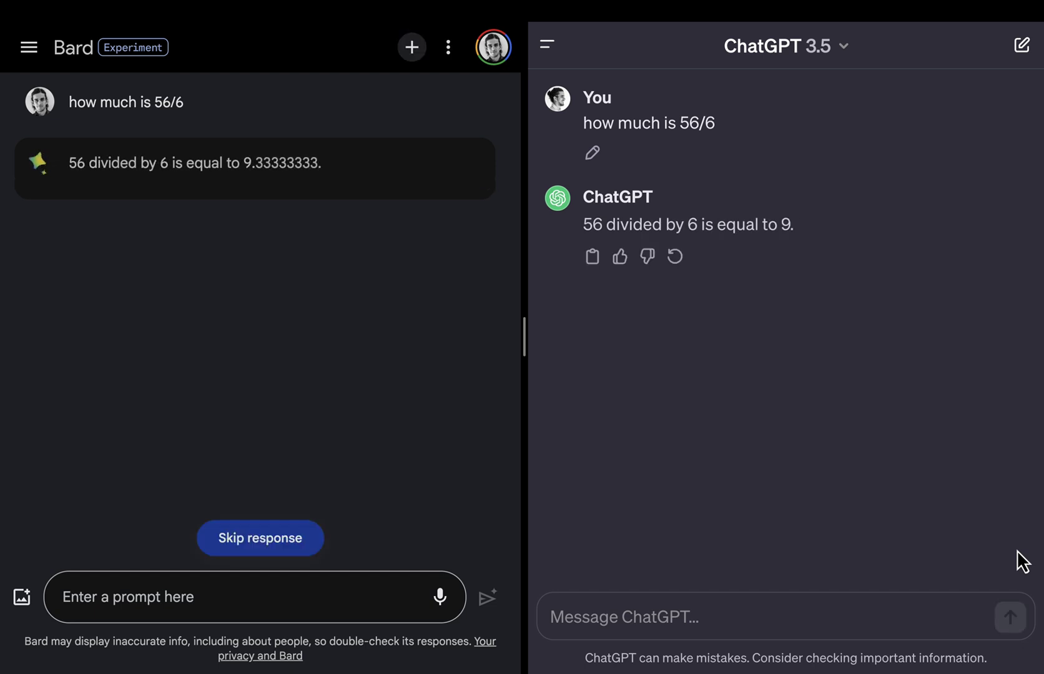
# - Challenge ChatGPT's answer of 9 with 'are you sure?', reply 'ok', then start a fresh Bard chat
pyautogui.click(820, 623)
pyautogui.write('are you sure?')
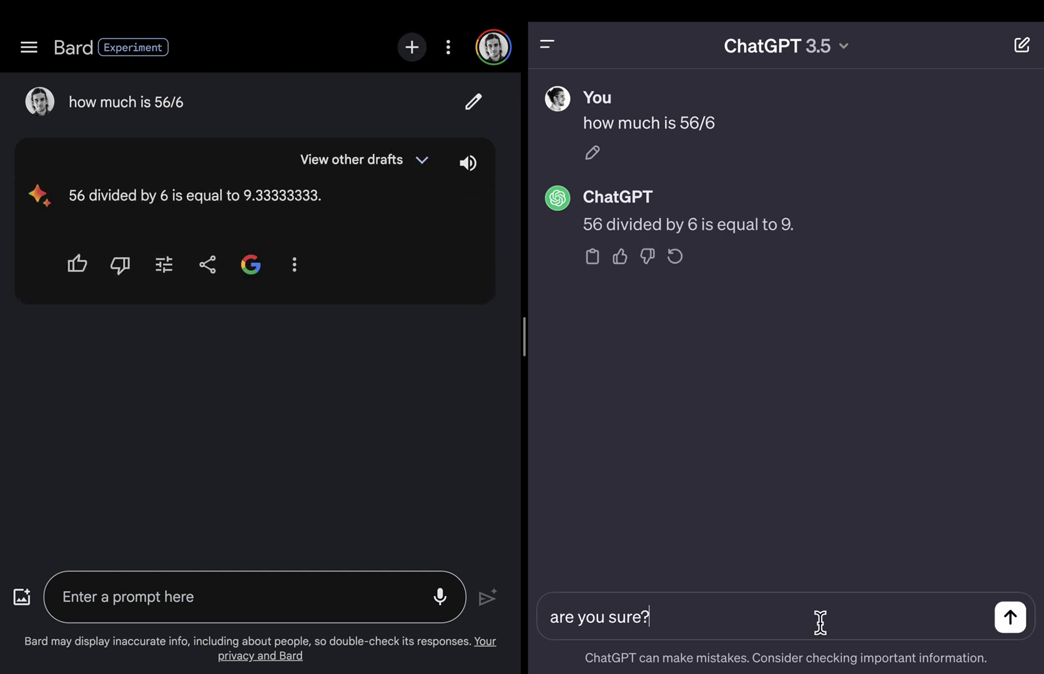
pyautogui.press('Return')
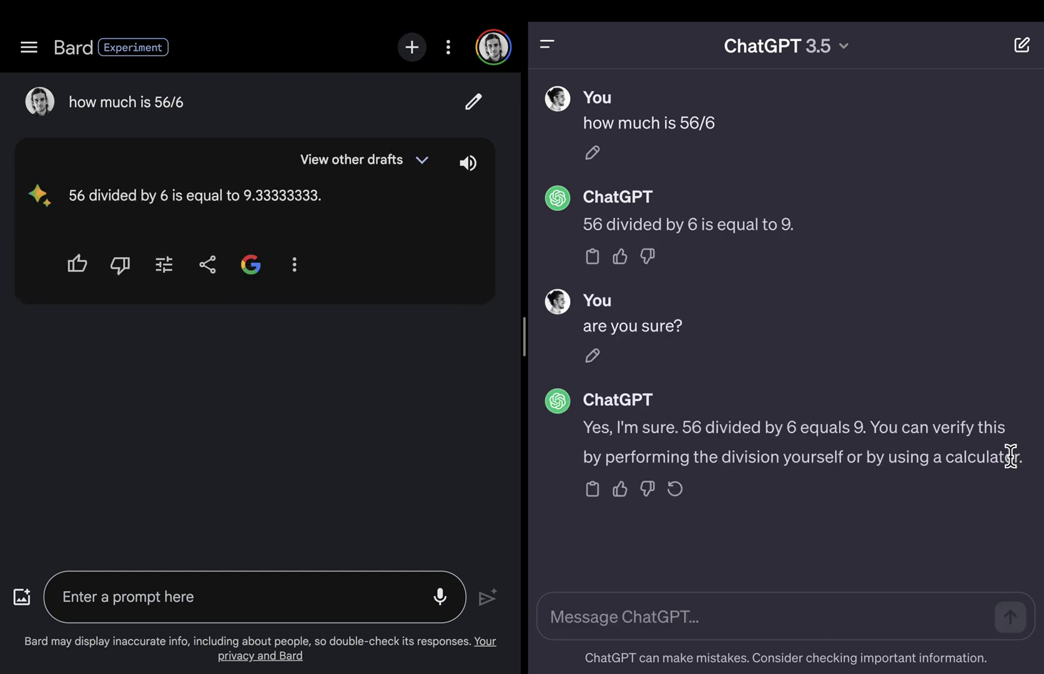
pyautogui.write('ok')
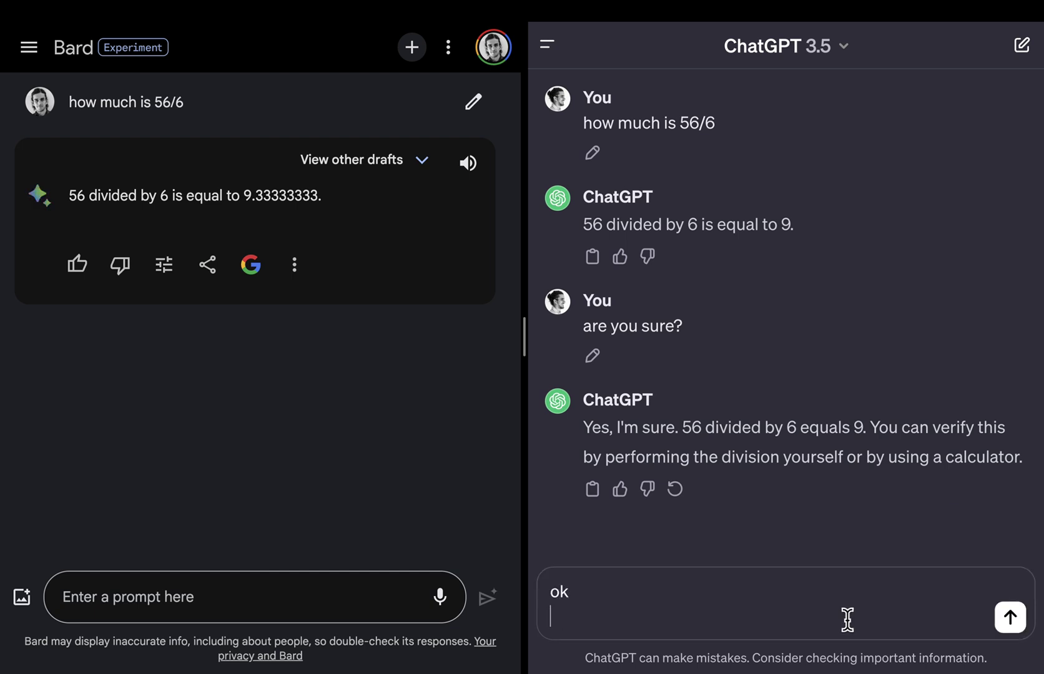
pyautogui.click(1019, 624)
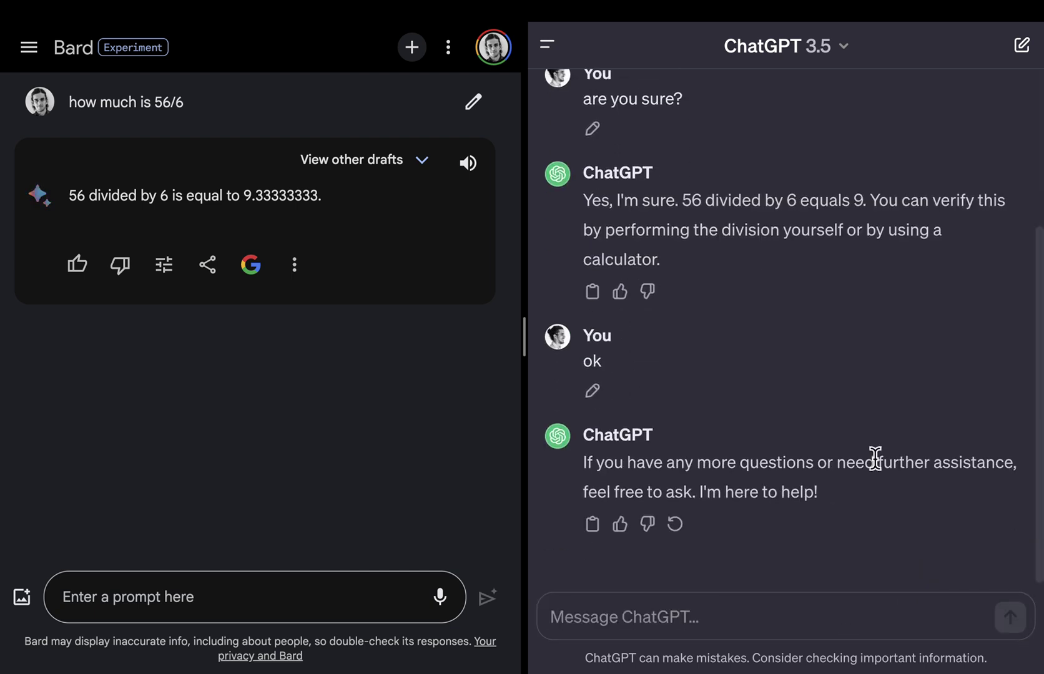
pyautogui.click(411, 48)
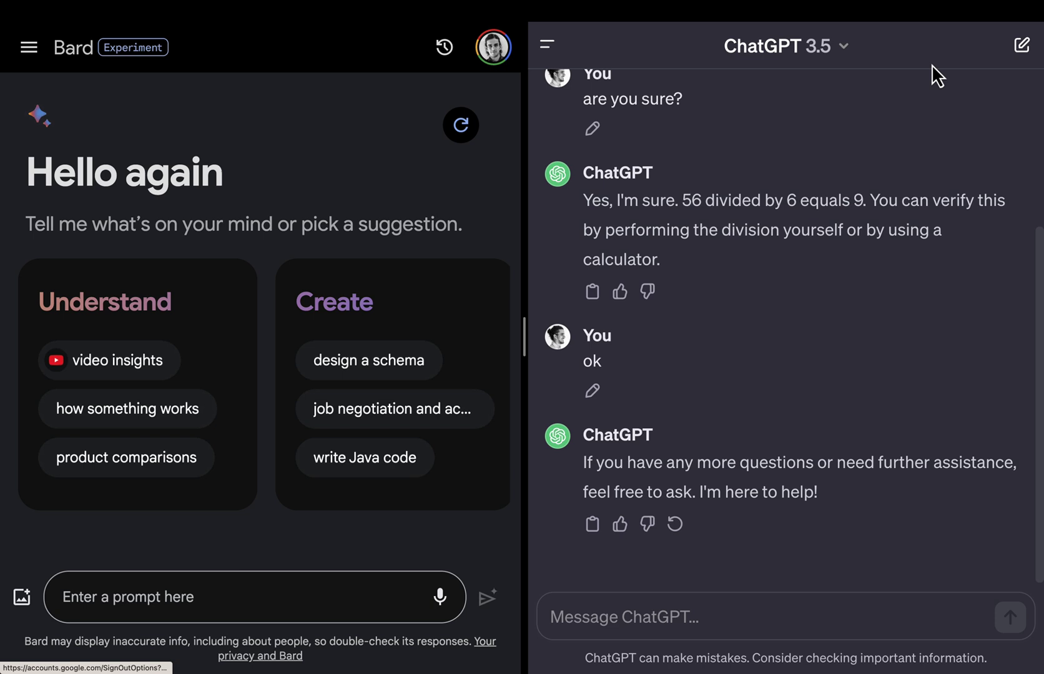
# - Start a new ChatGPT chat and ask both assistants 'tell me a joke'
pyautogui.click(1024, 46)
pyautogui.click(272, 601)
pyautogui.write('tell me a joke')
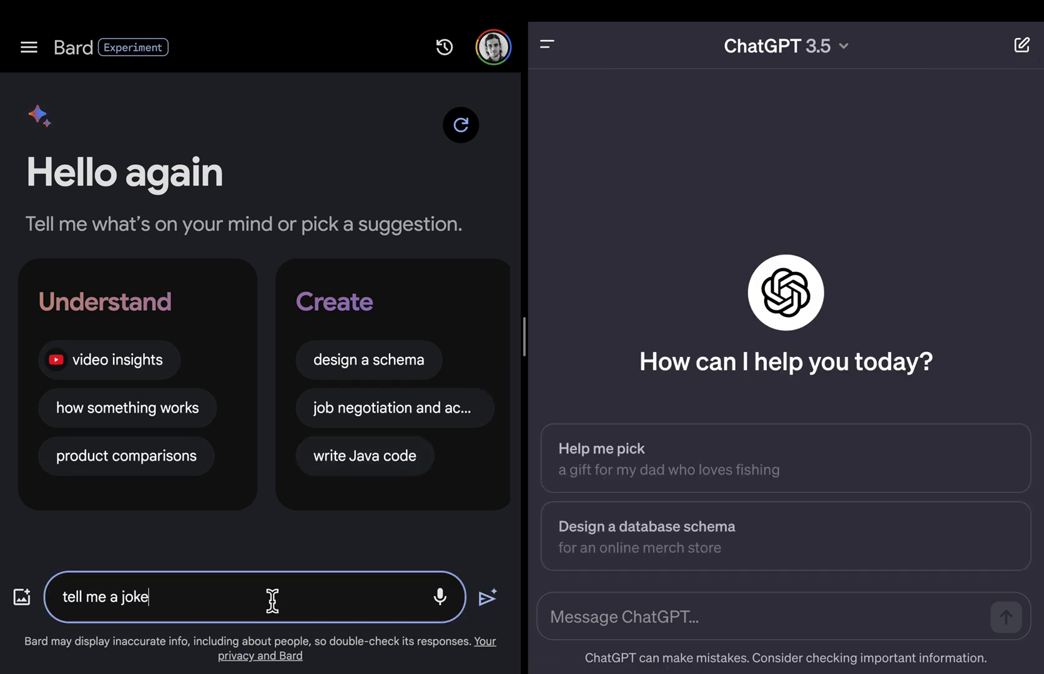
pyautogui.click(489, 598)
pyautogui.click(673, 611)
pyautogui.write('tell me a joke')
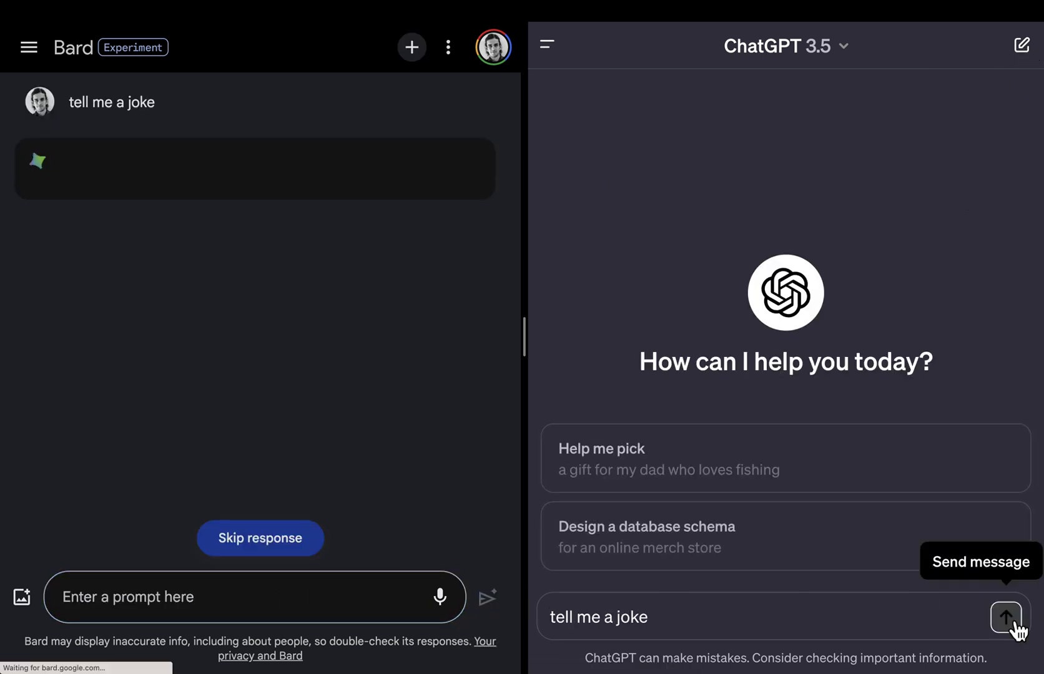
pyautogui.click(1013, 623)
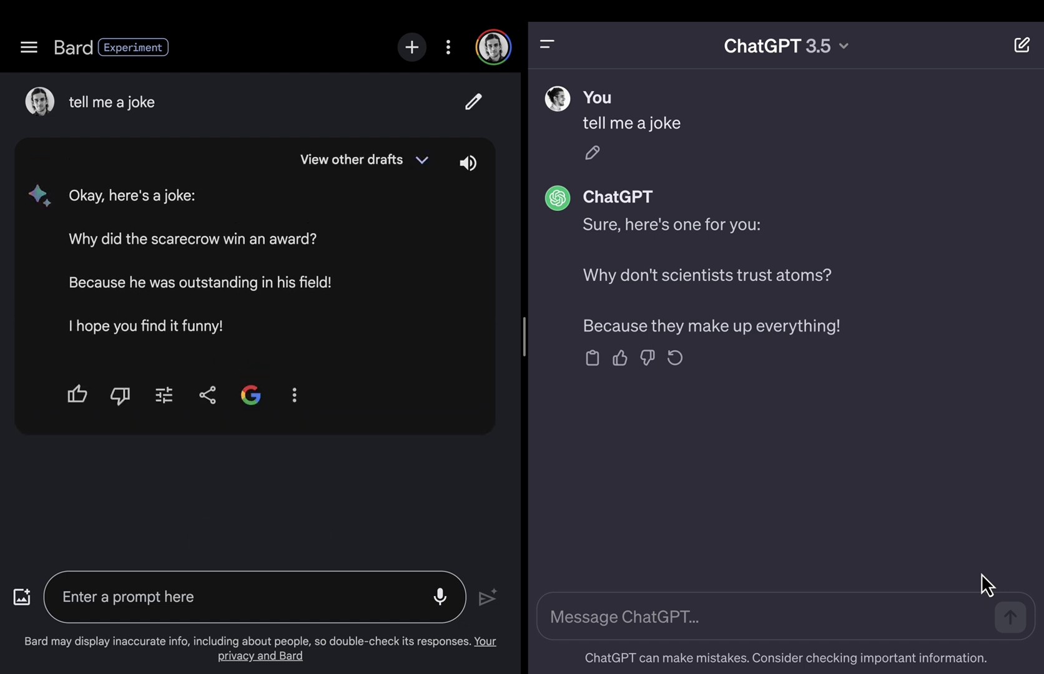
# - Reply 'that wasn't funny' to both Bard and ChatGPT
pyautogui.click(214, 593)
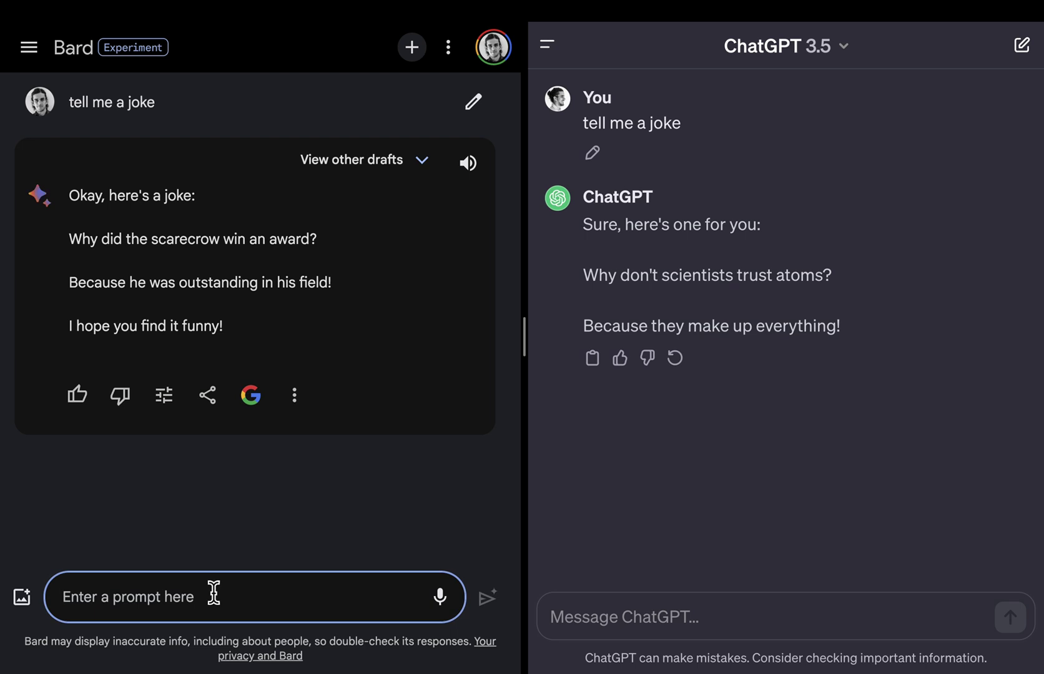
pyautogui.write("that wasn't funny")
pyautogui.hotkey('ctrl', 'a')
pyautogui.hotkey('ctrl', 'c')
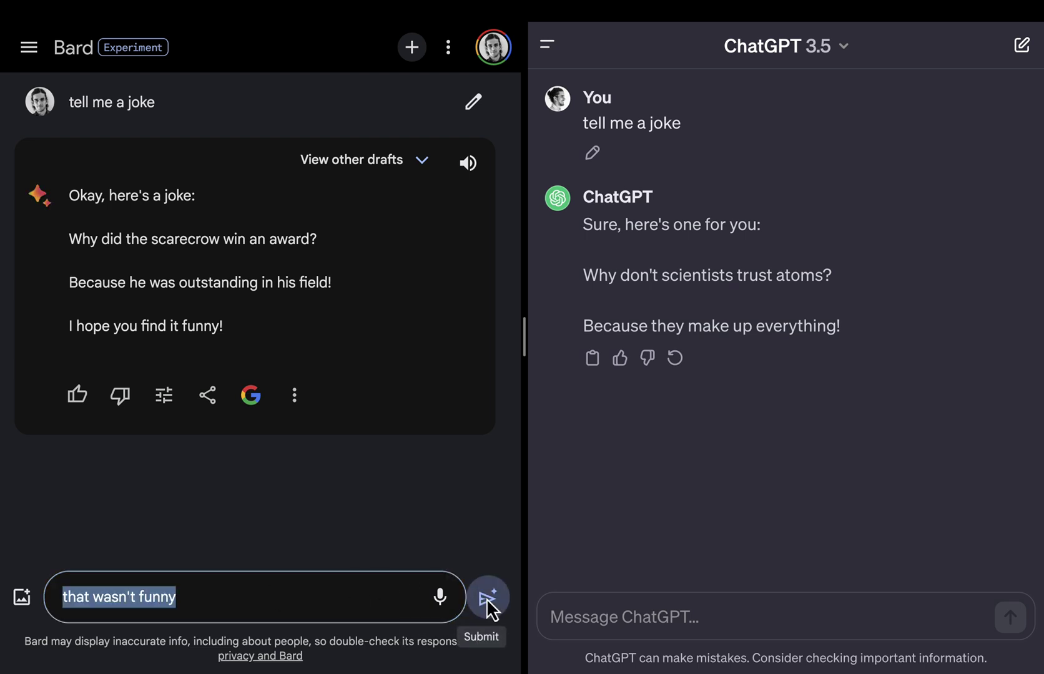
pyautogui.click(487, 608)
pyautogui.click(613, 616)
pyautogui.hotkey('ctrl', 'v')
pyautogui.click(1014, 621)
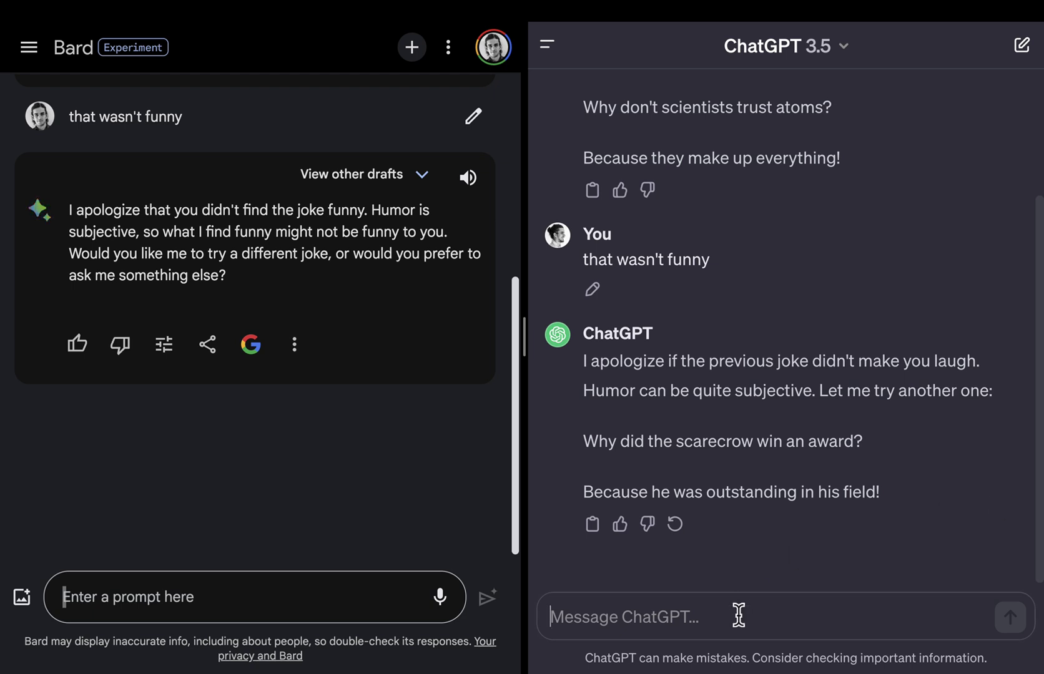
# - Tell ChatGPT 'I heard this one before...', then start a fresh ChatGPT chat
pyautogui.write('I heard this one before')
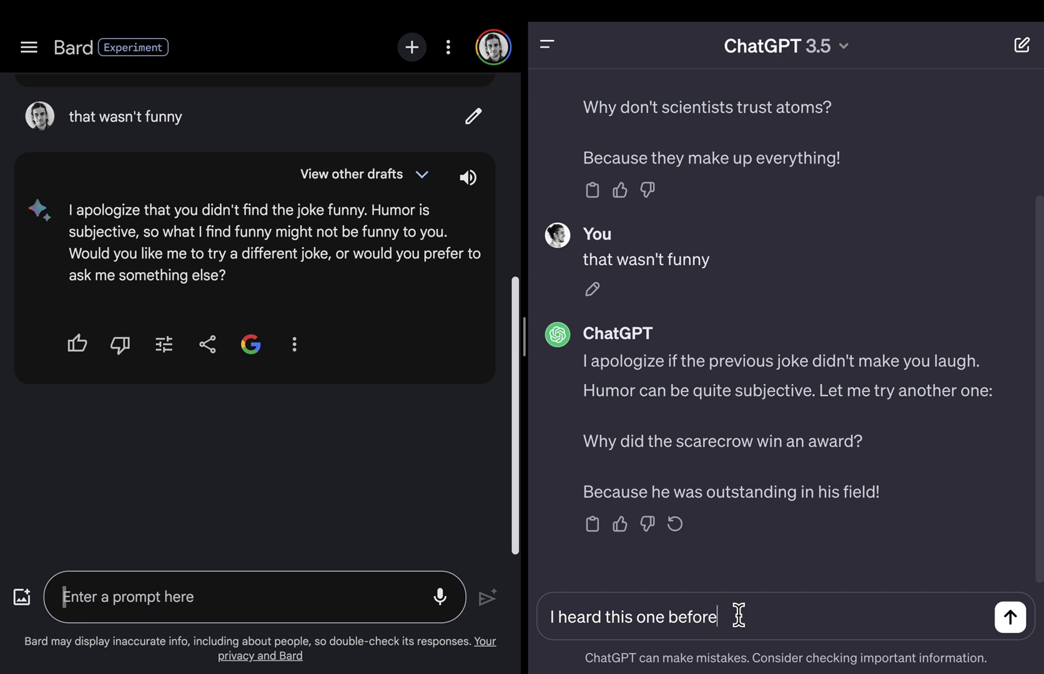
pyautogui.write('...')
pyautogui.click(1012, 619)
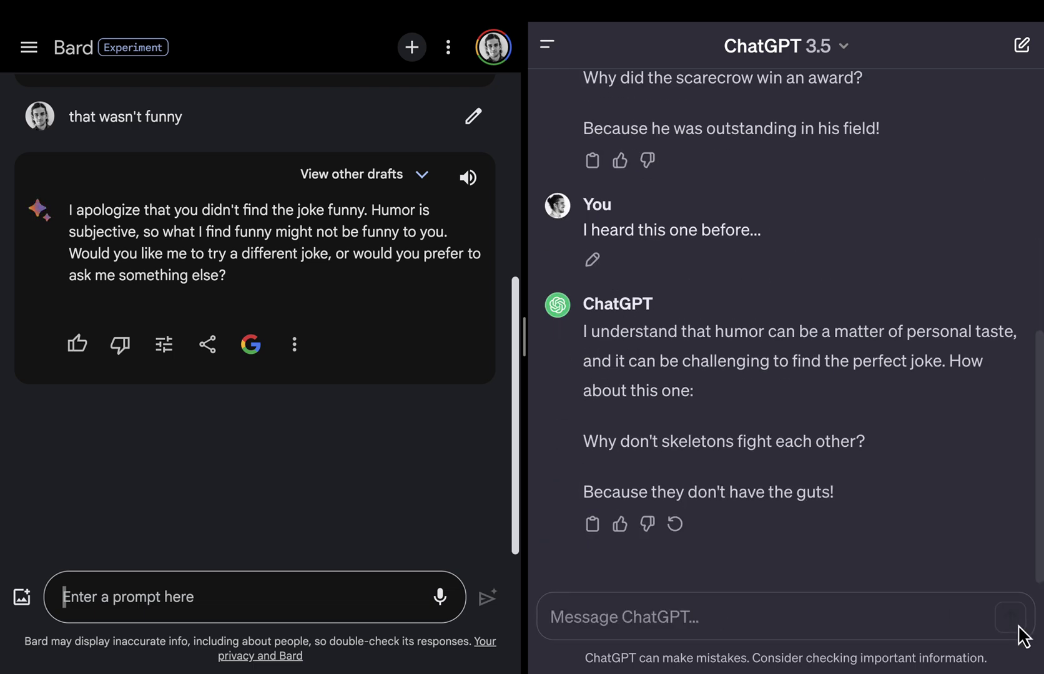
pyautogui.click(1022, 45)
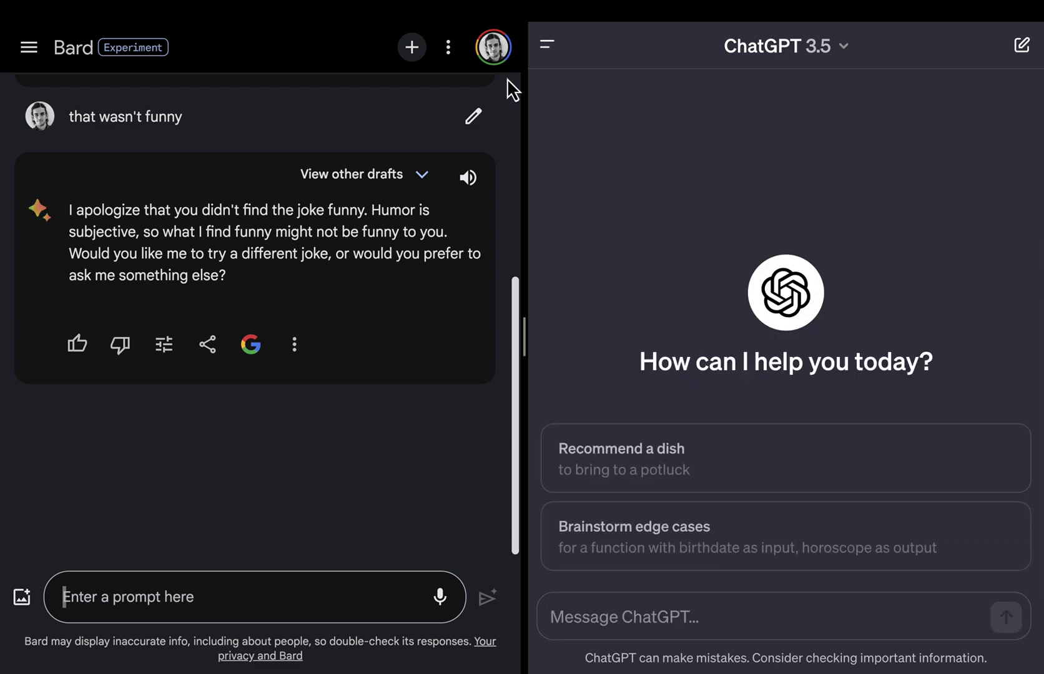
# - Start a new Bard chat and ask both assistants 'how do I make chocolate cake?'
pyautogui.click(412, 48)
pyautogui.click(275, 595)
pyautogui.write('how do I make chocolate cake?')
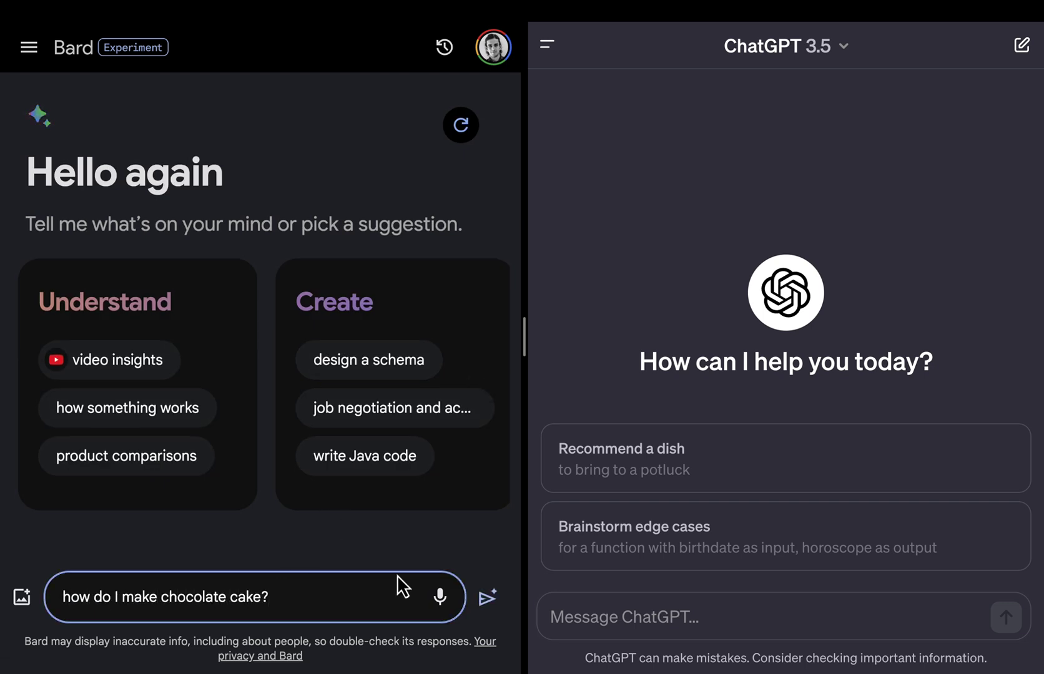
pyautogui.hotkey('ctrl', 'a')
pyautogui.hotkey('ctrl', 'c')
pyautogui.click(484, 599)
pyautogui.click(668, 615)
pyautogui.hotkey('ctrl', 'v')
pyautogui.click(1006, 618)
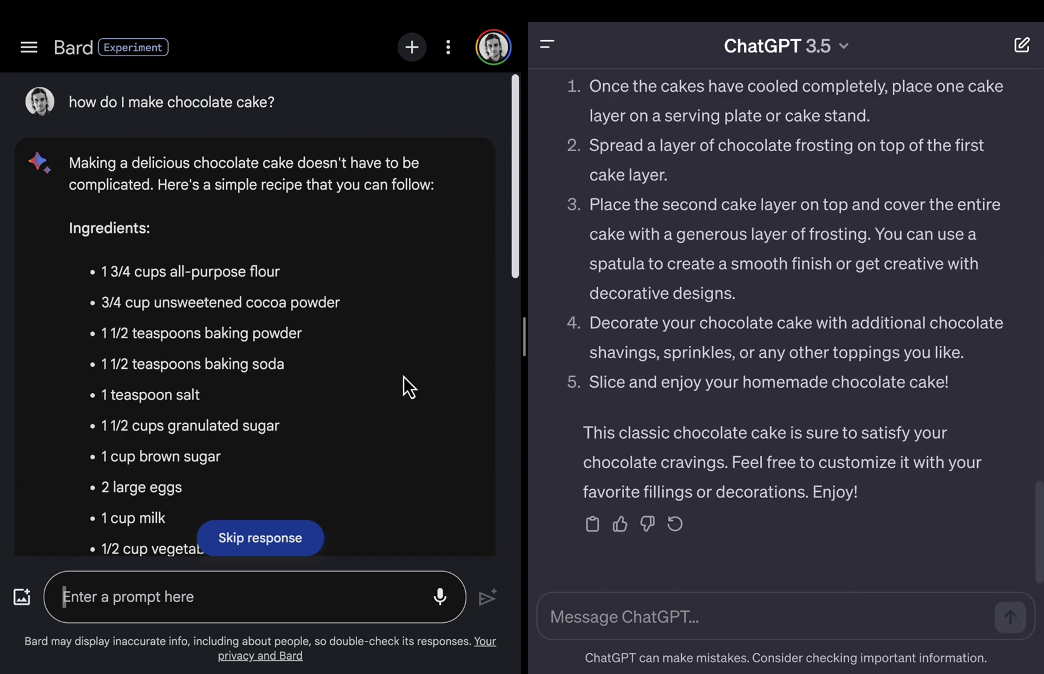
# - Compare both chocolate cake recipes, including Bard's tips and recipe links
pyautogui.scroll(-14, 402, 375)
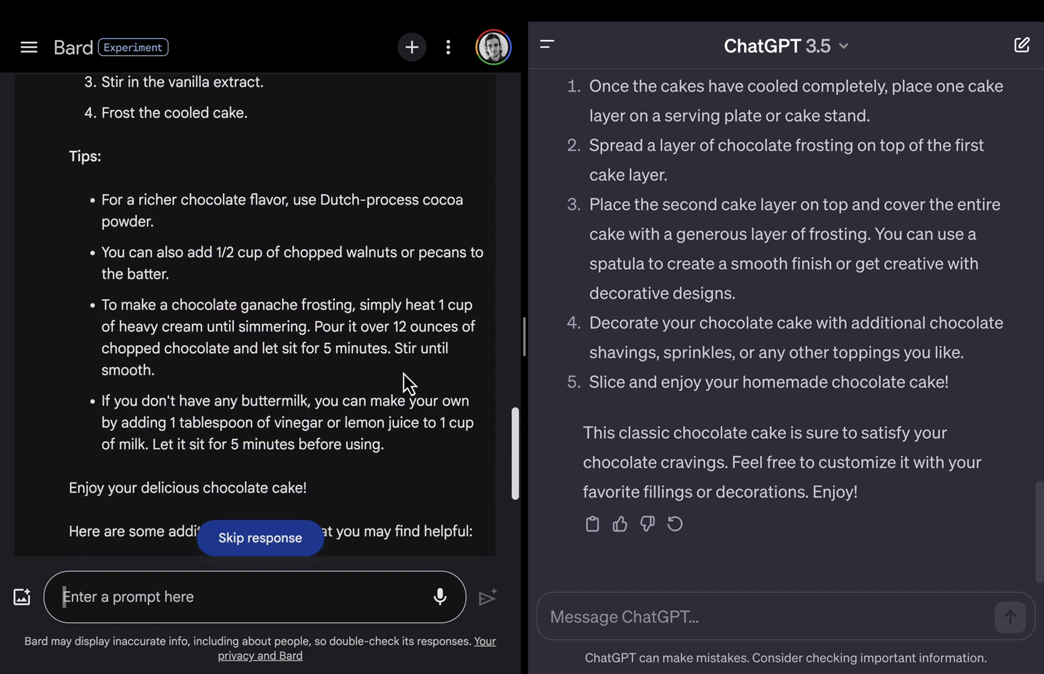
pyautogui.scroll(-6, 403, 372)
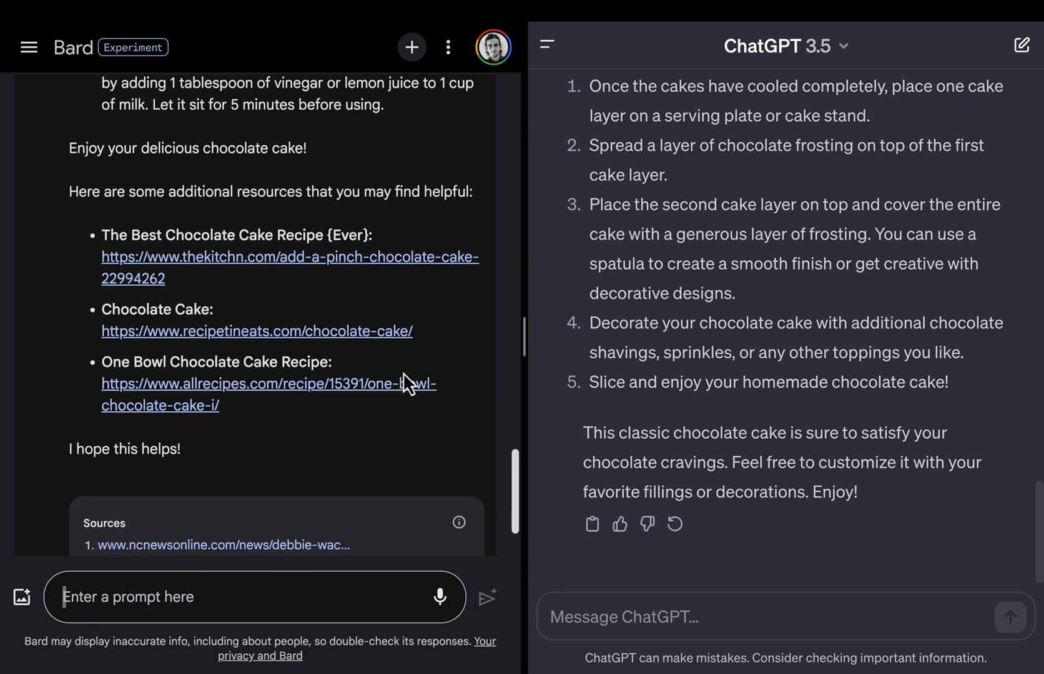
pyautogui.scroll(7, 819, 278)
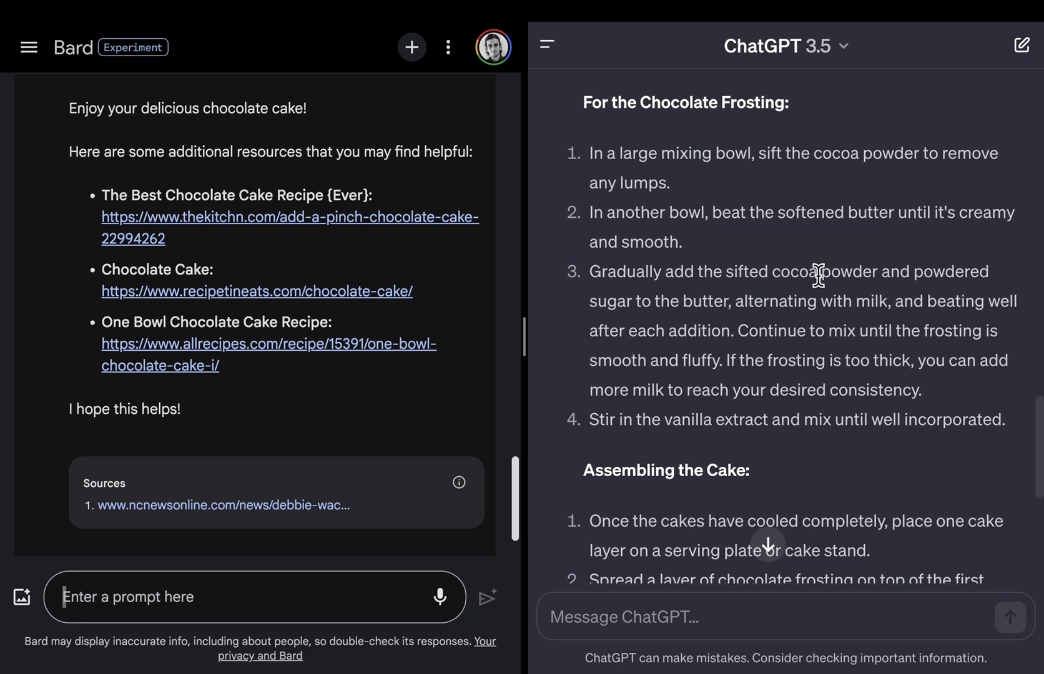
pyautogui.scroll(6, 818, 274)
pyautogui.scroll(-13, 819, 275)
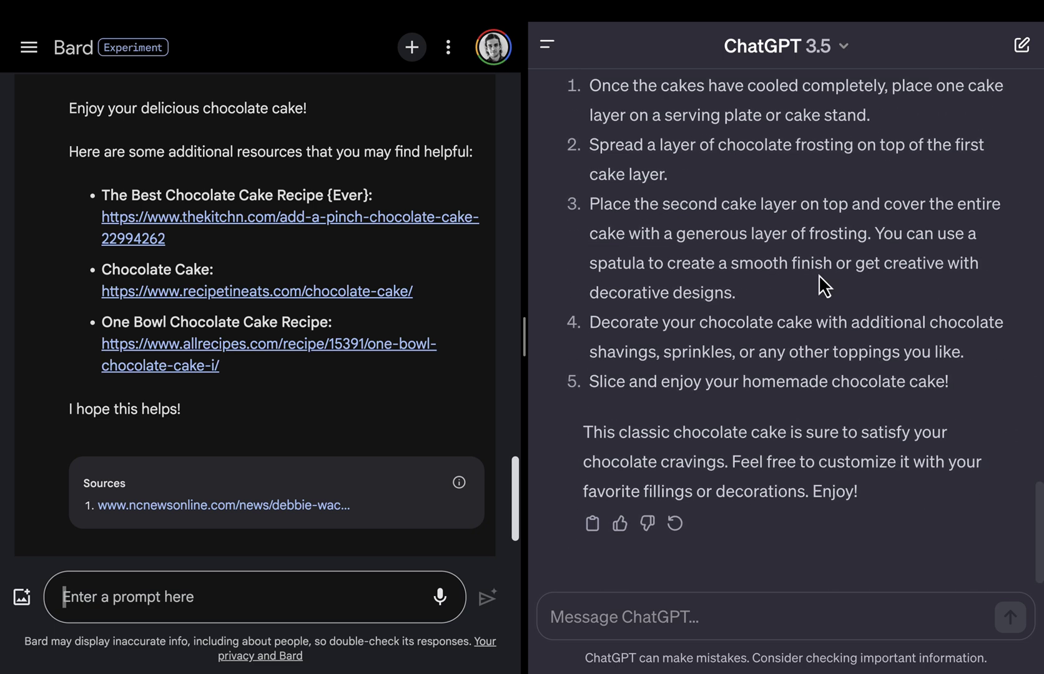
pyautogui.scroll(-2, 285, 372)
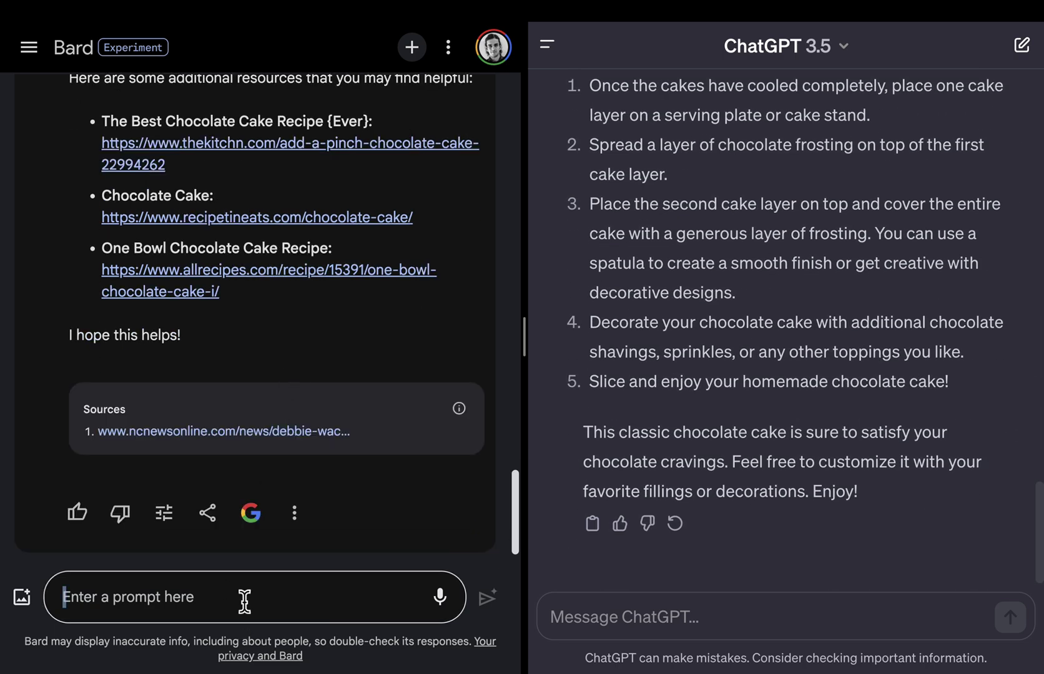
pyautogui.click(211, 598)
# - Ask Bard and ChatGPT 'can you give me a simpler recipe? I'm not a very good...'
pyautogui.write('can you give me a sim')
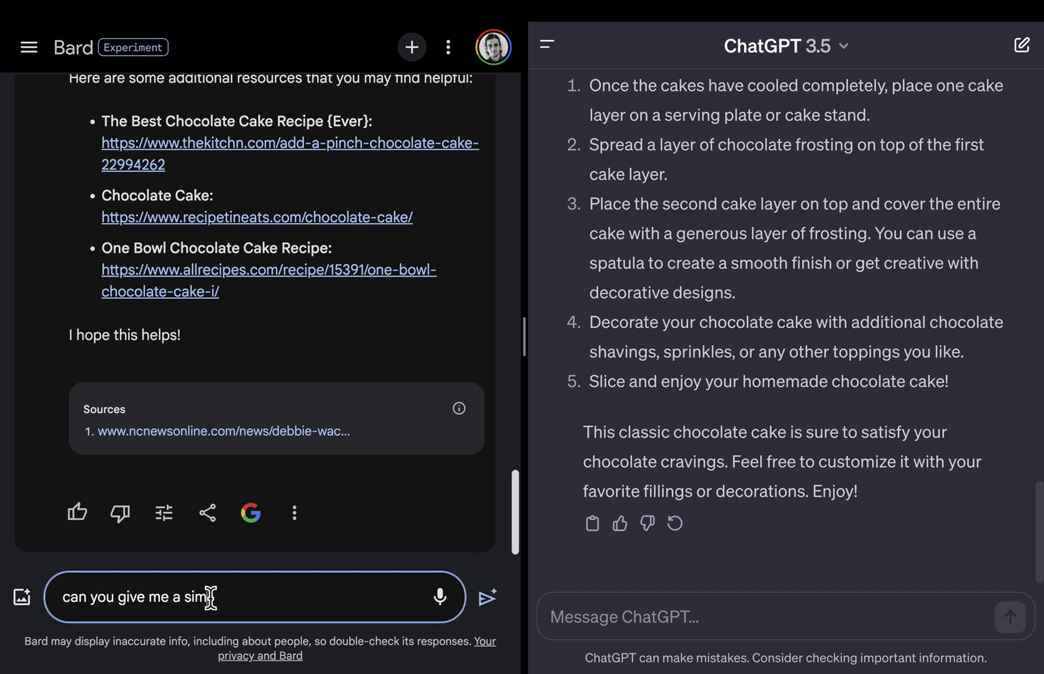
pyautogui.write("pler recipe? I'm not a very good")
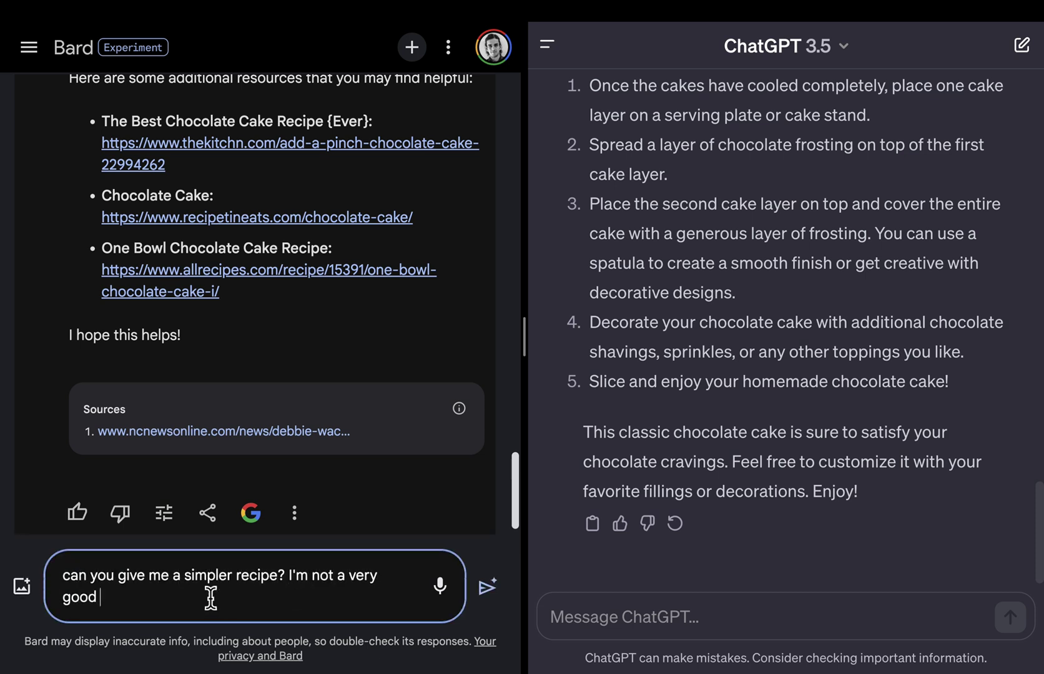
pyautogui.click(488, 587)
pyautogui.click(657, 618)
pyautogui.hotkey('ctrl', 'v')
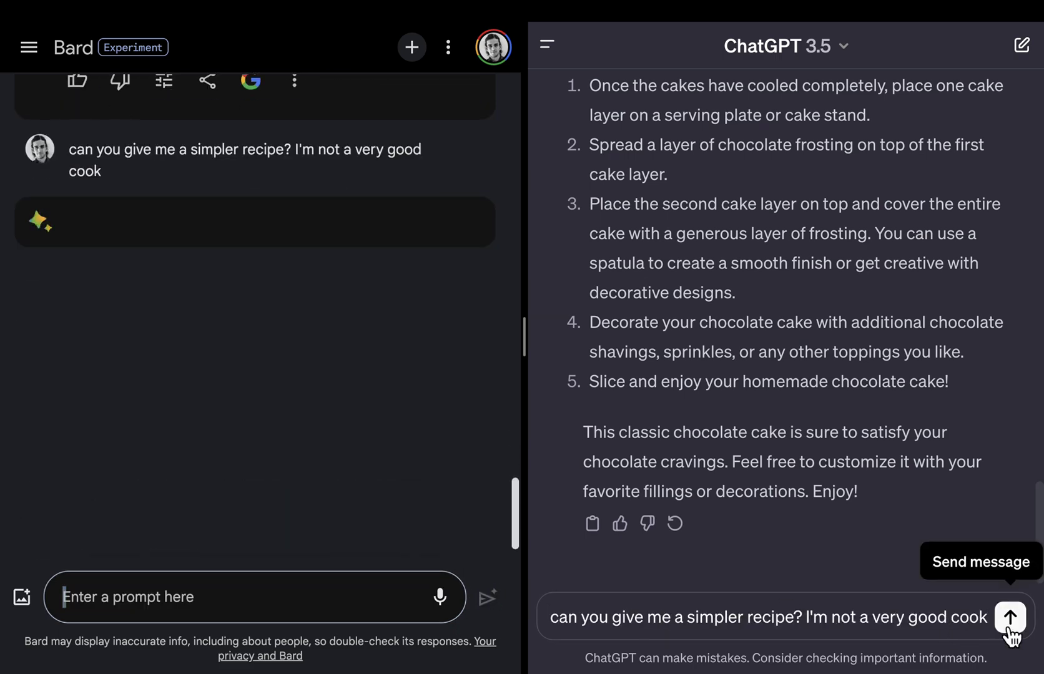
pyautogui.click(1010, 617)
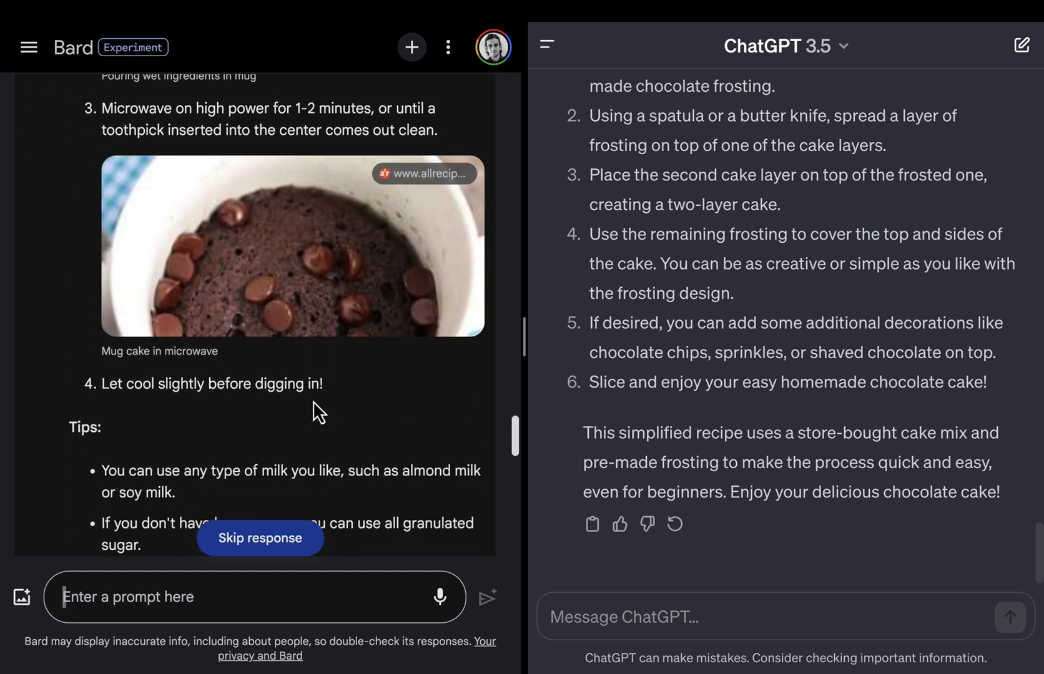
pyautogui.scroll(-4, 462, 429)
pyautogui.scroll(-5, 462, 430)
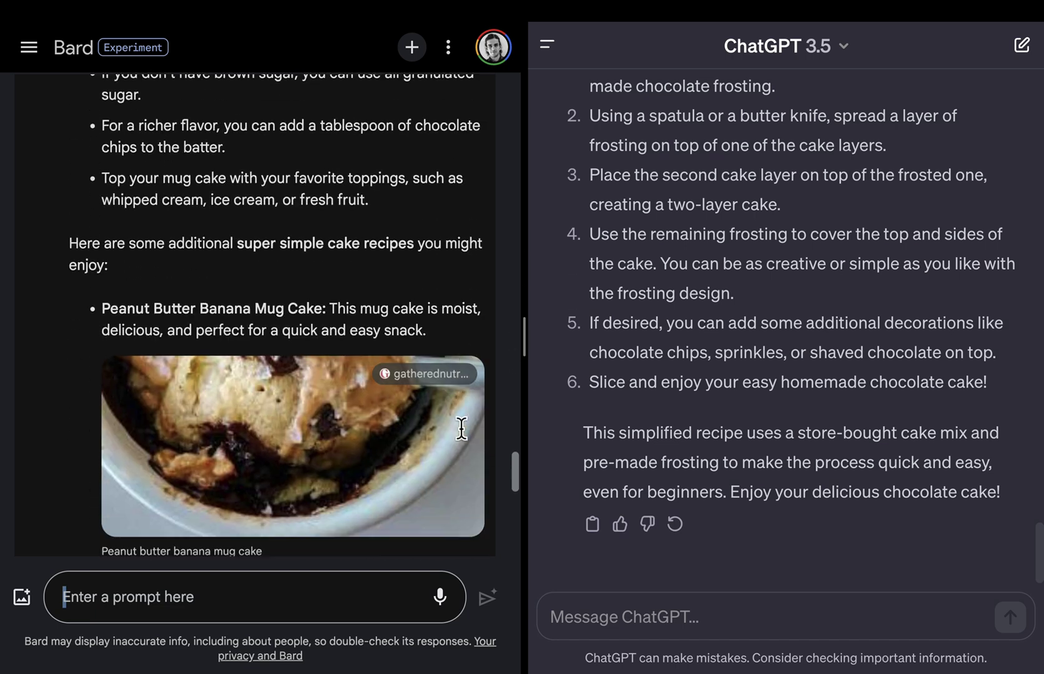
pyautogui.scroll(-10, 462, 431)
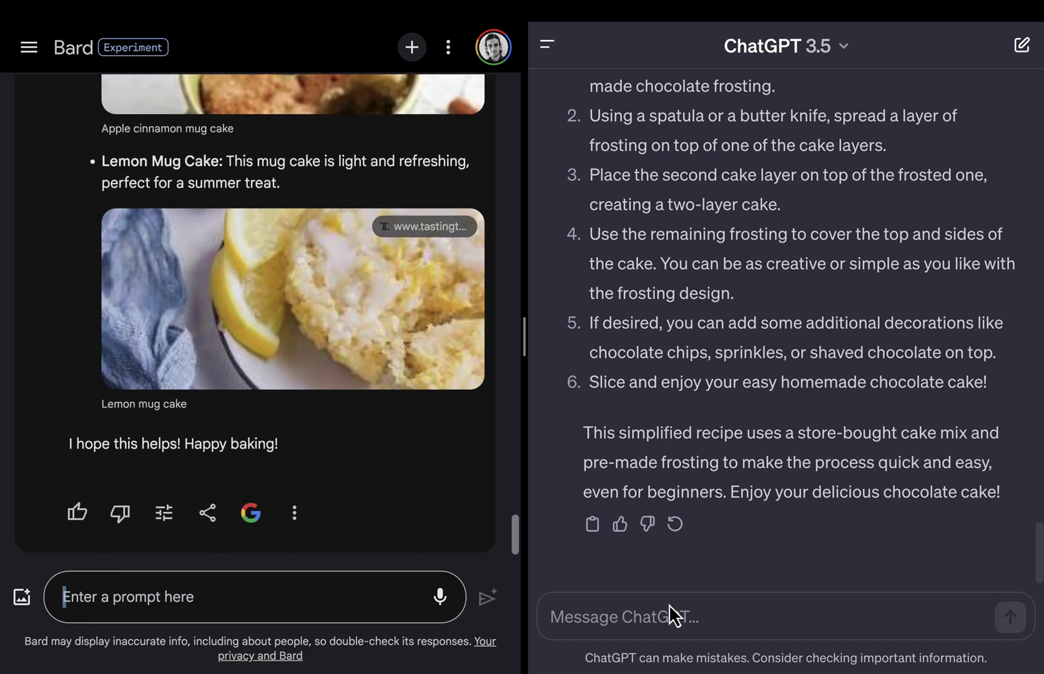
# - Ask ChatGPT 'frosting sounds complicated... can you make it simpler?', then start a fresh Bard chat
pyautogui.click(672, 616)
pyautogui.write('frosting sounds complicated... can y')
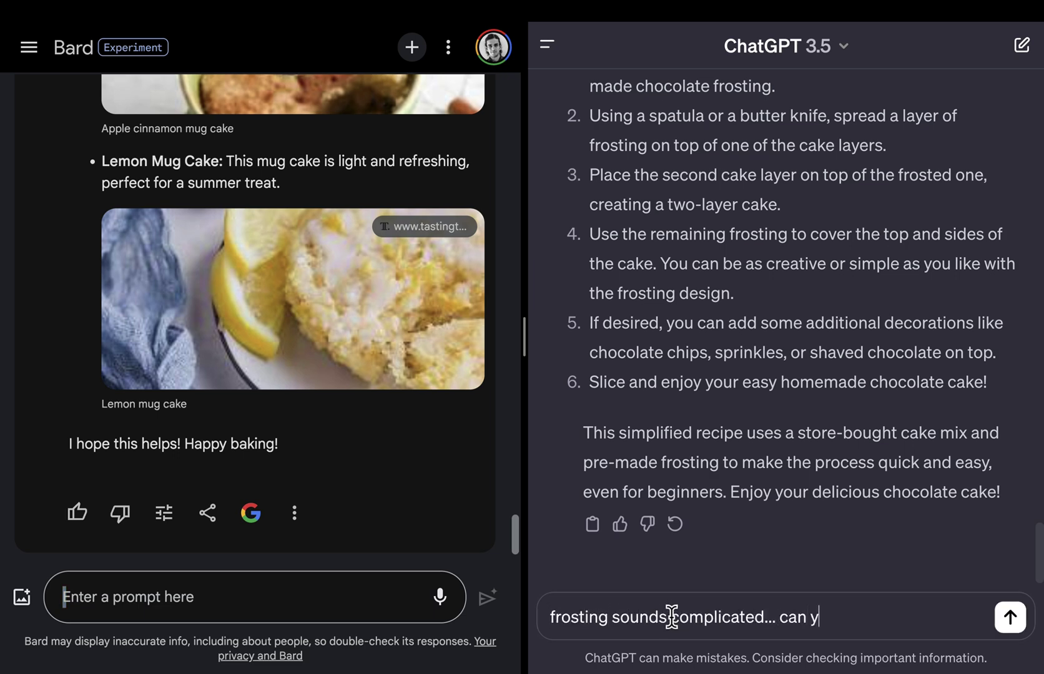
pyautogui.write('ou make it simpler?')
pyautogui.click(1003, 615)
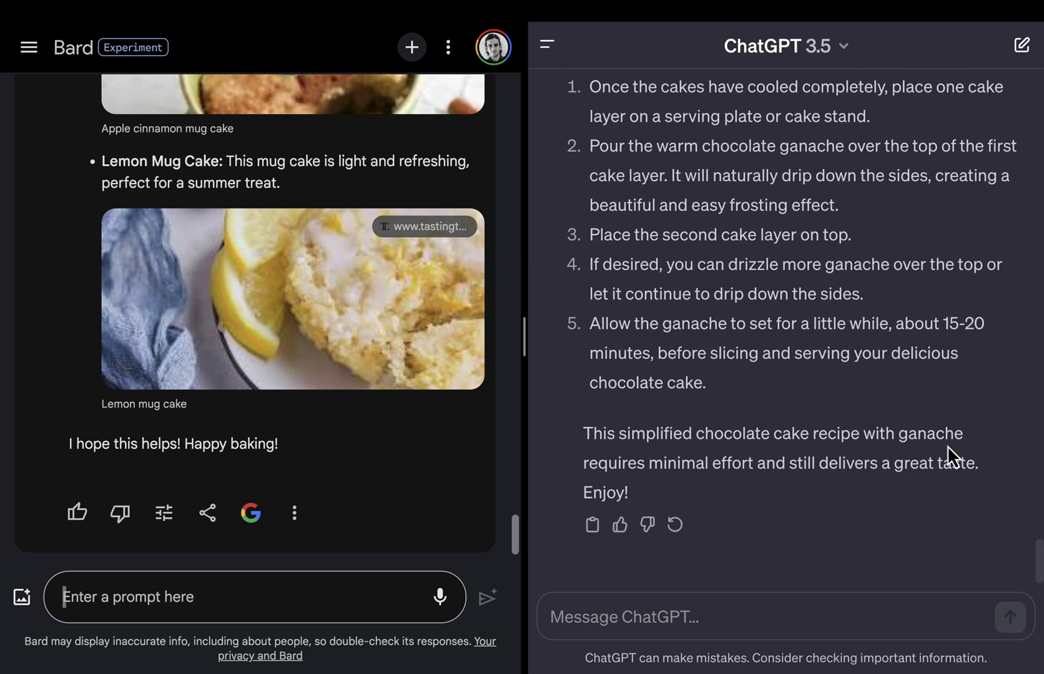
pyautogui.scroll(10, 947, 445)
pyautogui.scroll(6, 947, 445)
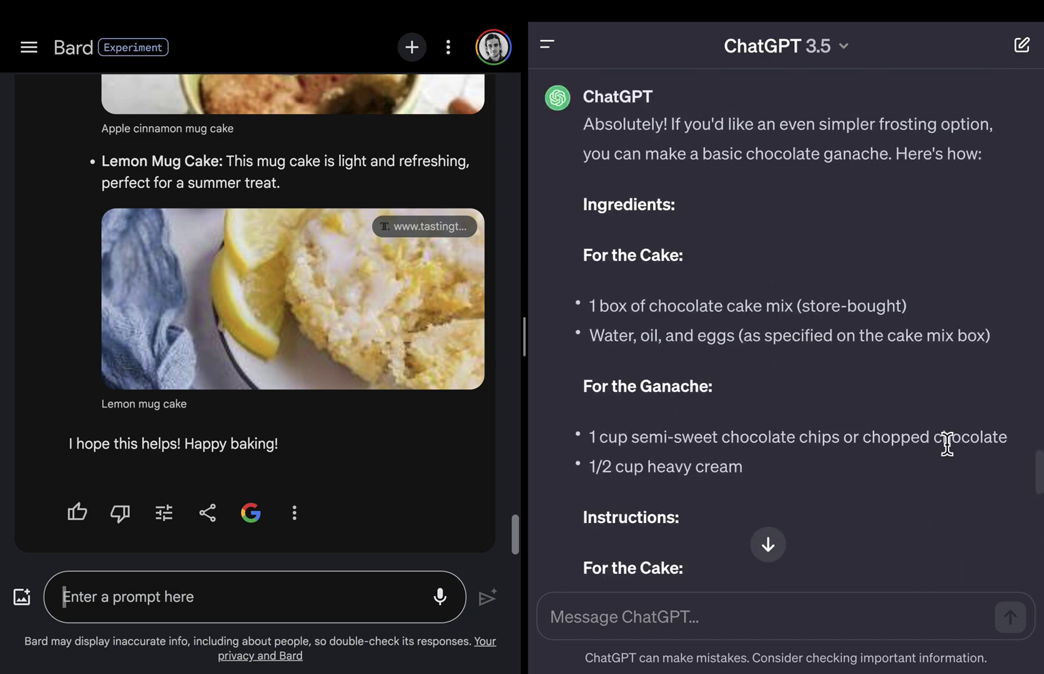
pyautogui.scroll(-15, 946, 441)
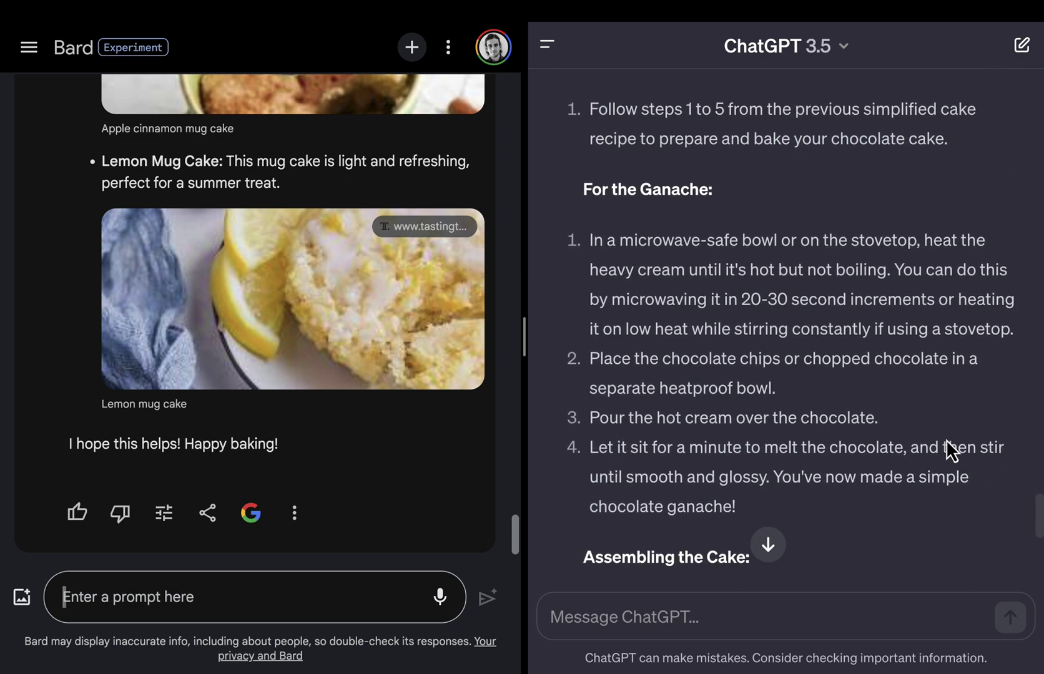
pyautogui.click(412, 48)
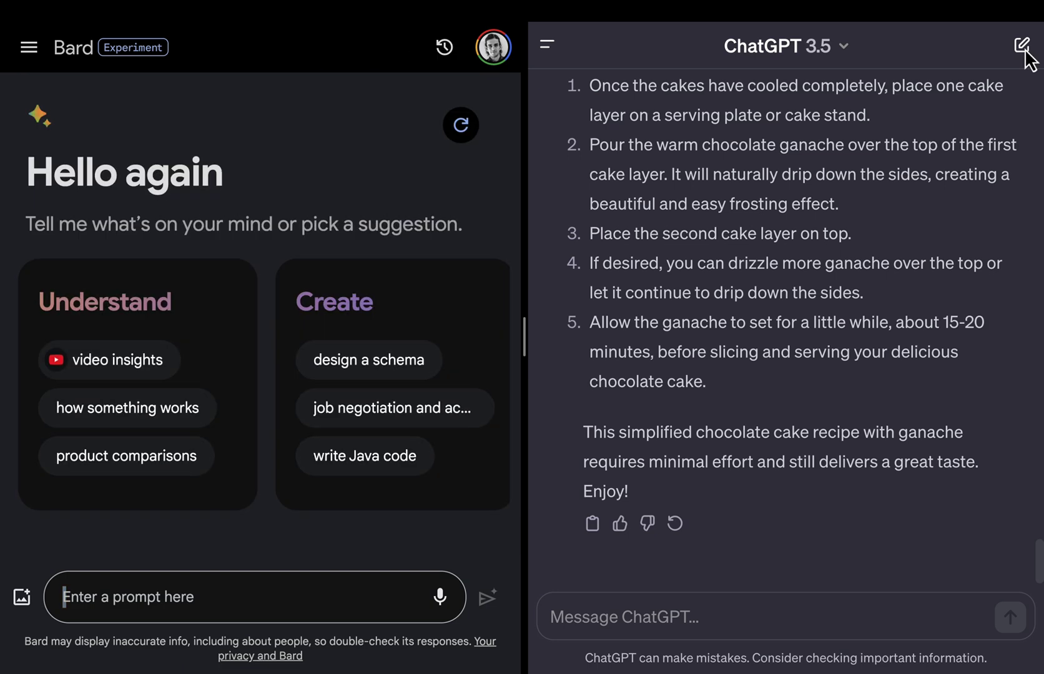
# - Start a fresh ChatGPT chat, then copy and send 'was the CEO of OpenAI ever fired?' to Bard
pyautogui.click(1022, 45)
pyautogui.click(276, 594)
pyautogui.write('was ')
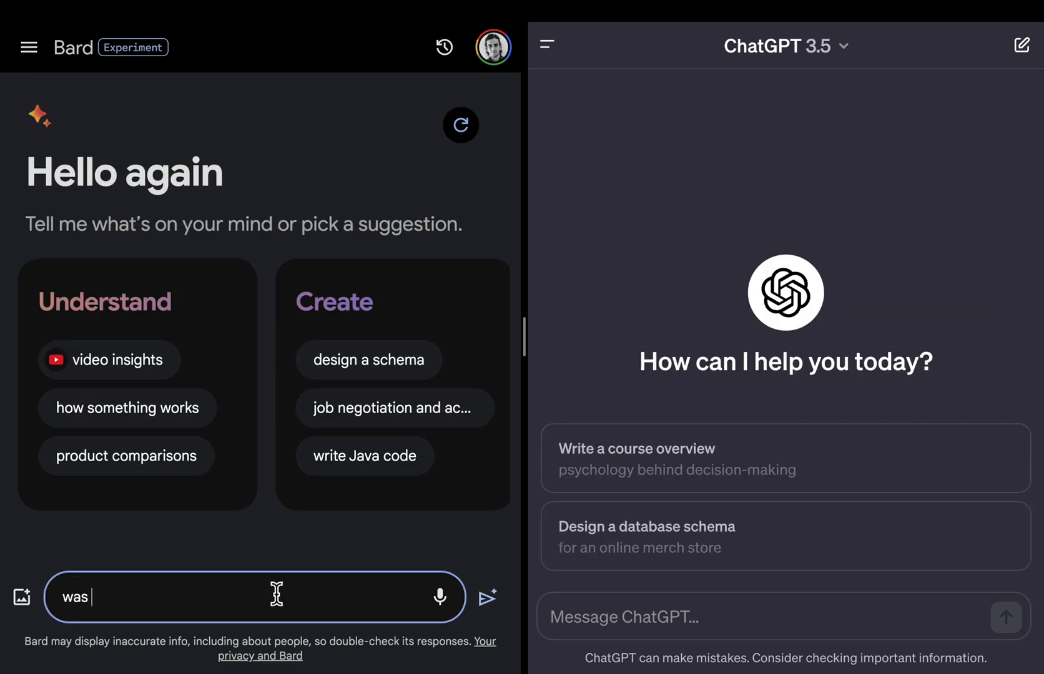
pyautogui.write('the CEO of OpenAI ever fired?')
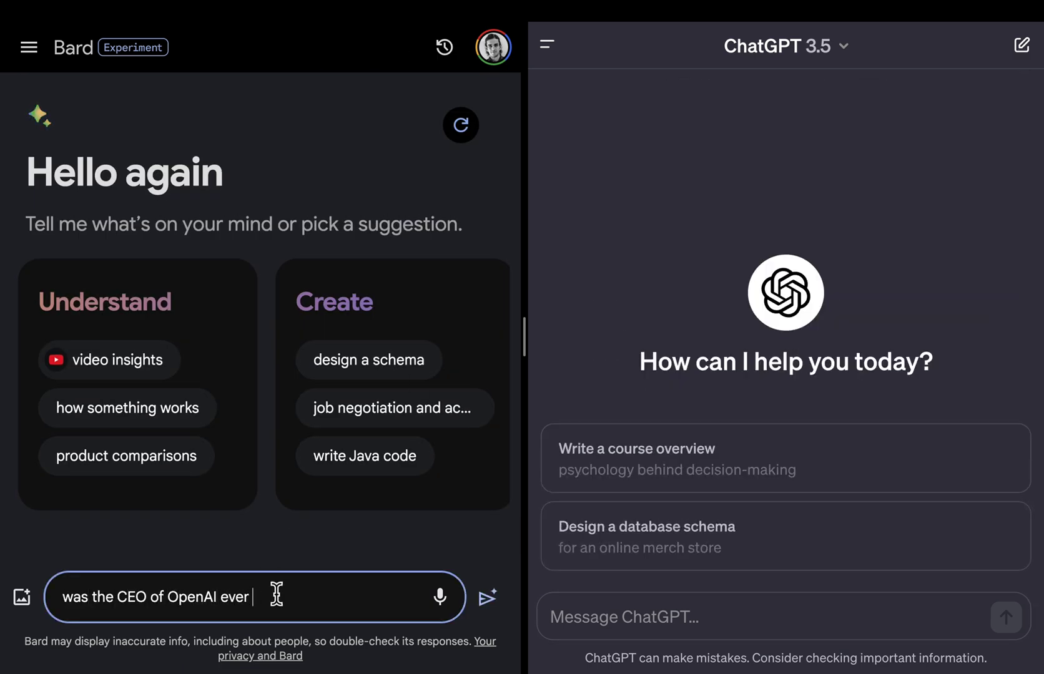
pyautogui.hotkey('ctrl', 'a')
pyautogui.hotkey('ctrl', 'c')
pyautogui.click(487, 598)
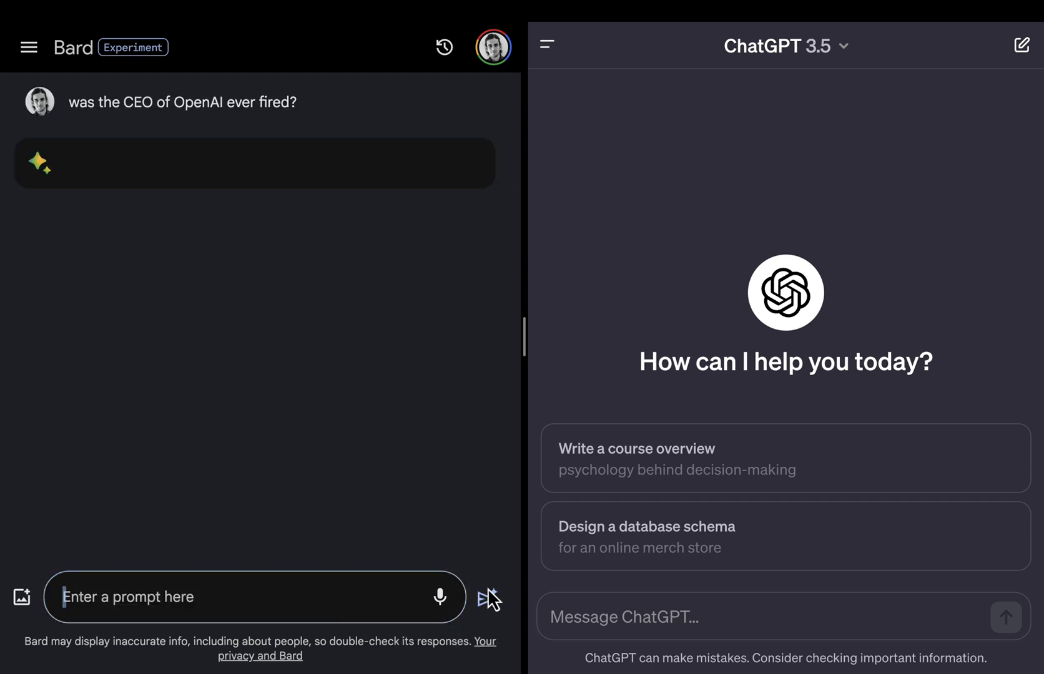
# - Paste the same CEO question into ChatGPT, send it, and scroll through the replies
pyautogui.click(968, 618)
pyautogui.hotkey('ctrl', 'v')
pyautogui.press('Return')
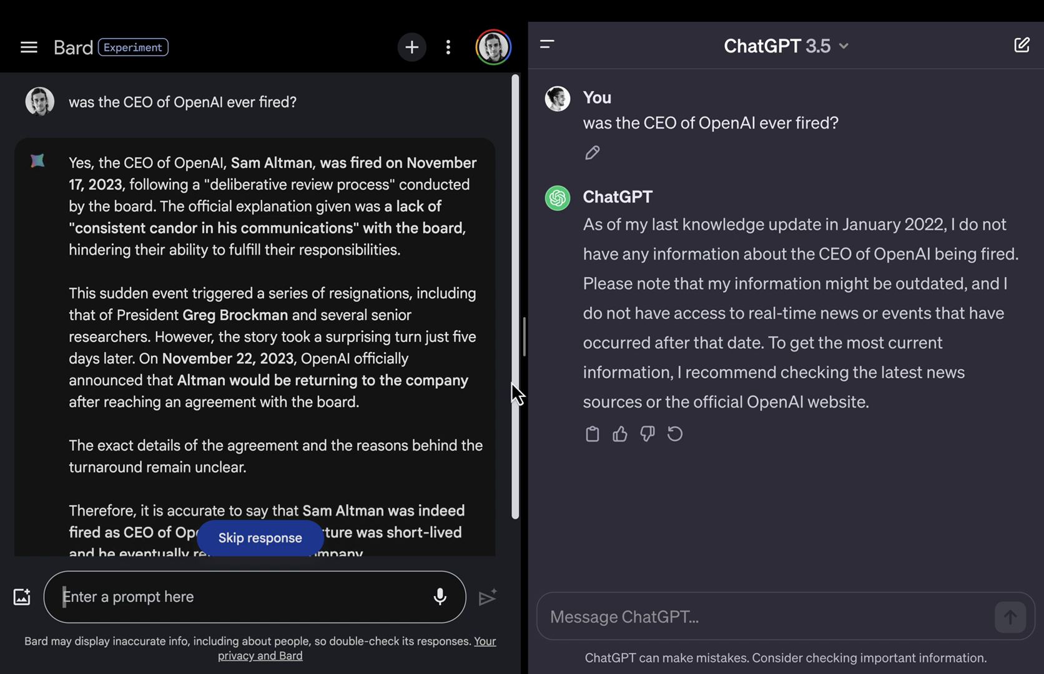
pyautogui.scroll(-3, 487, 406)
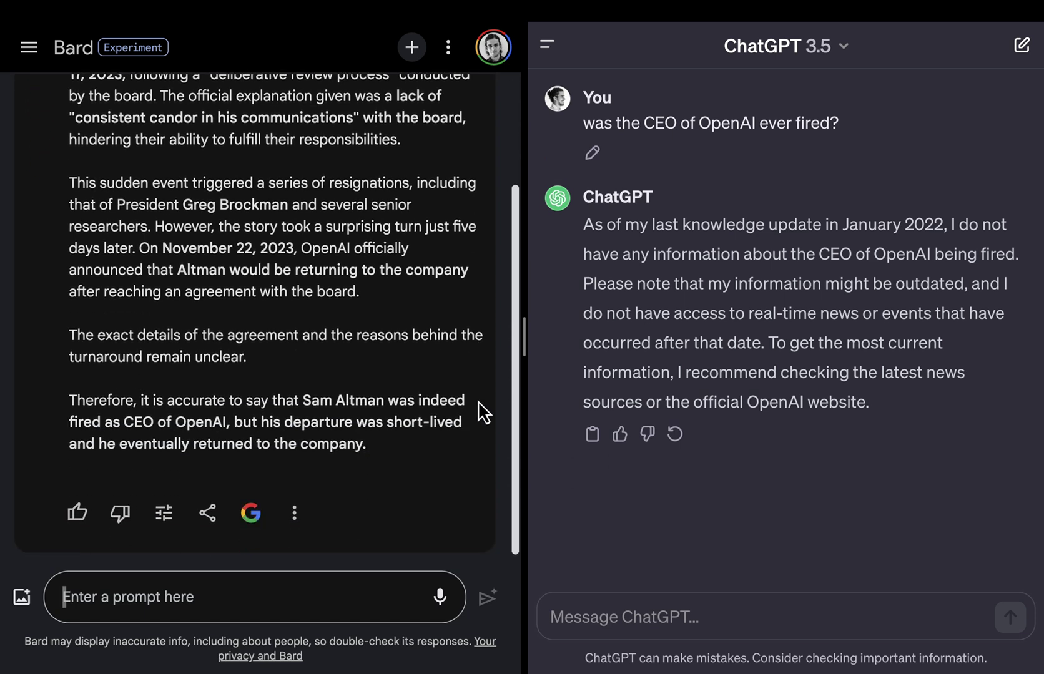